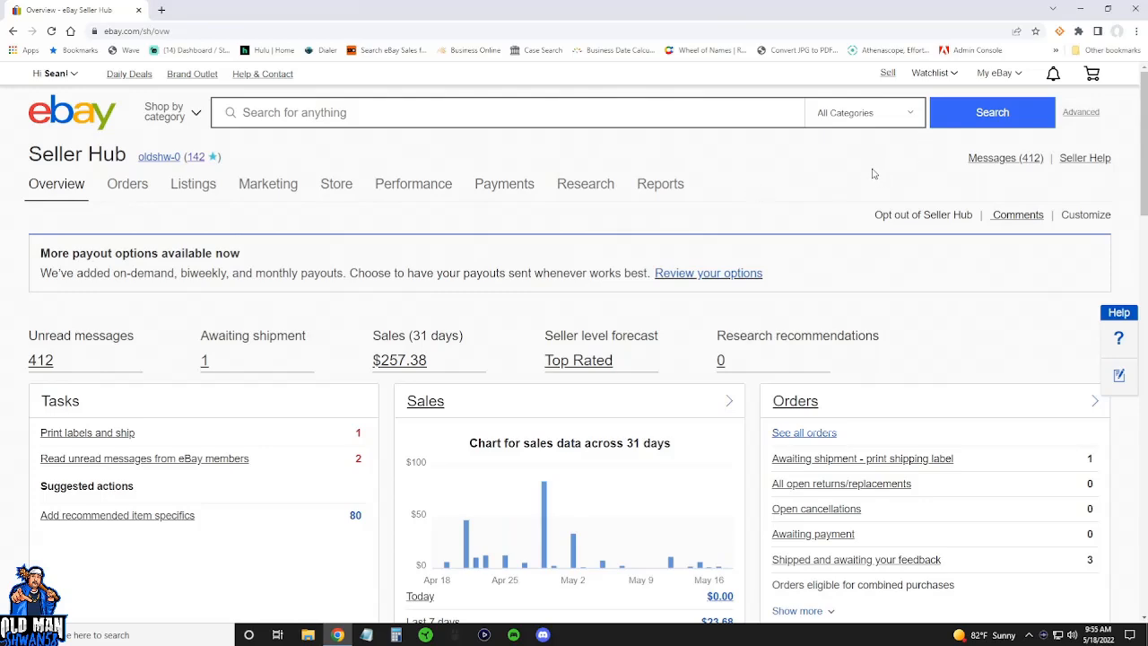
Go to the selling overview in Seller Hub and start creating a new listing.
mouse_move(1016, 80)
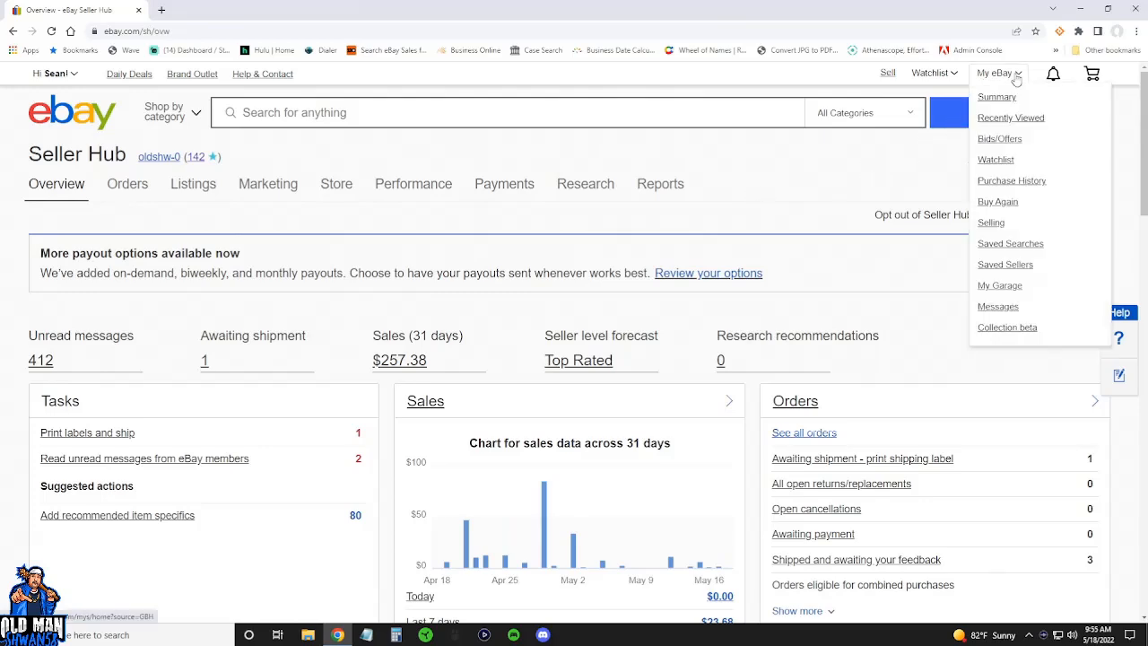
left_click(994, 225)
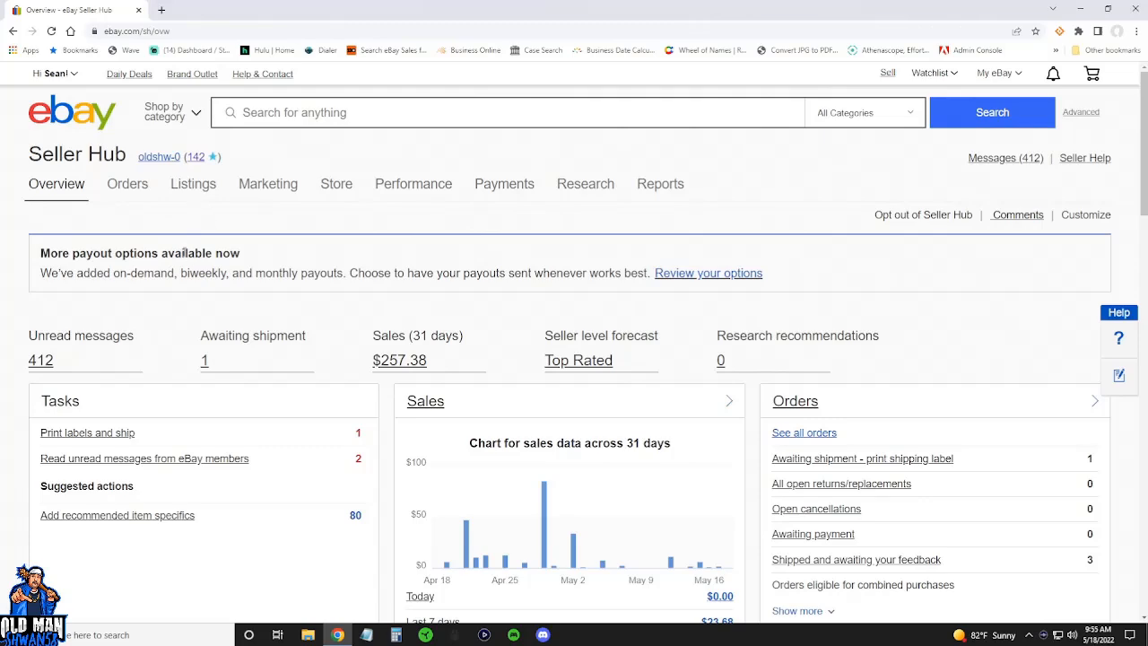
mouse_move(202, 193)
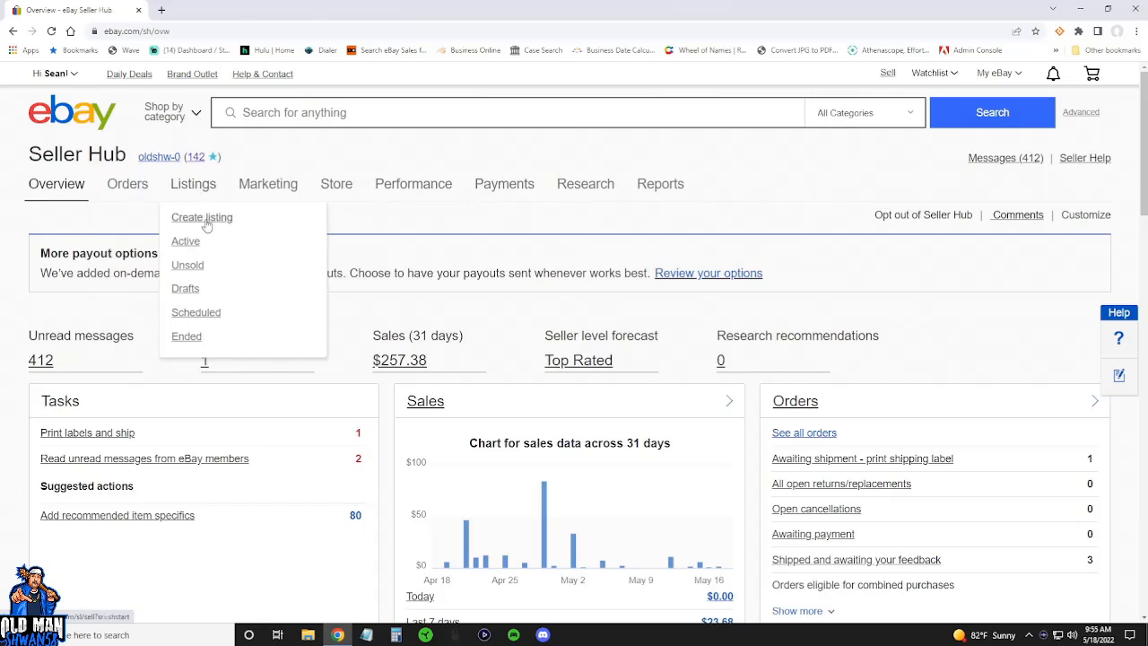
left_click(207, 224)
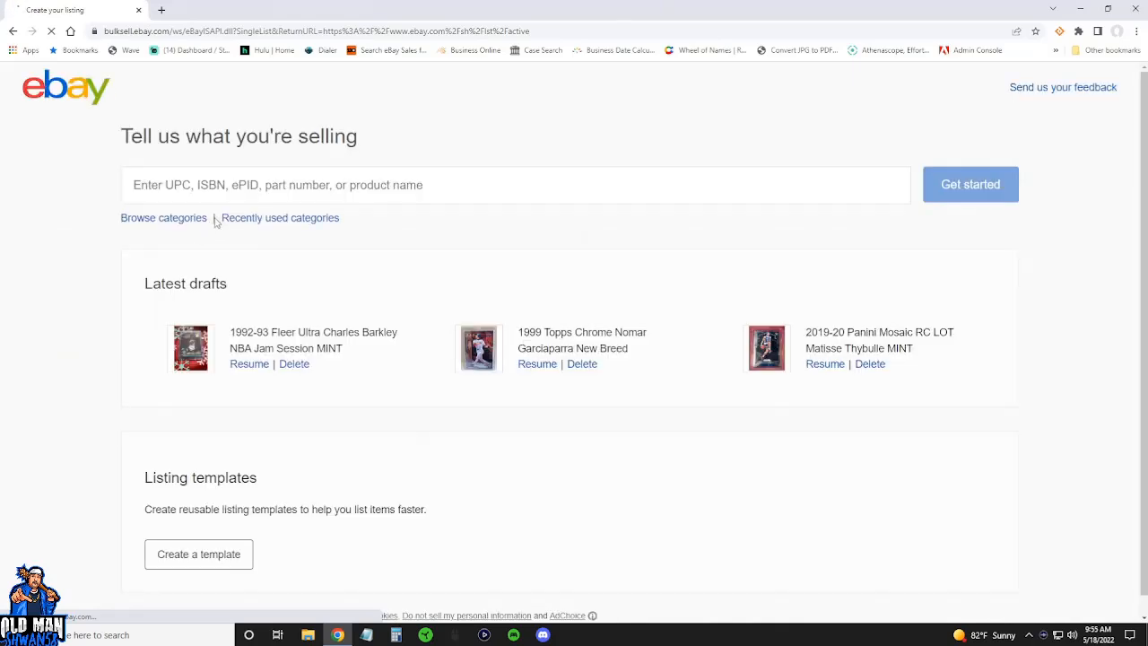
Enter "2020 Luis Robert RC - Pick Your Card" as the product being sold and submit it.
scroll(382, 230, "down", 1)
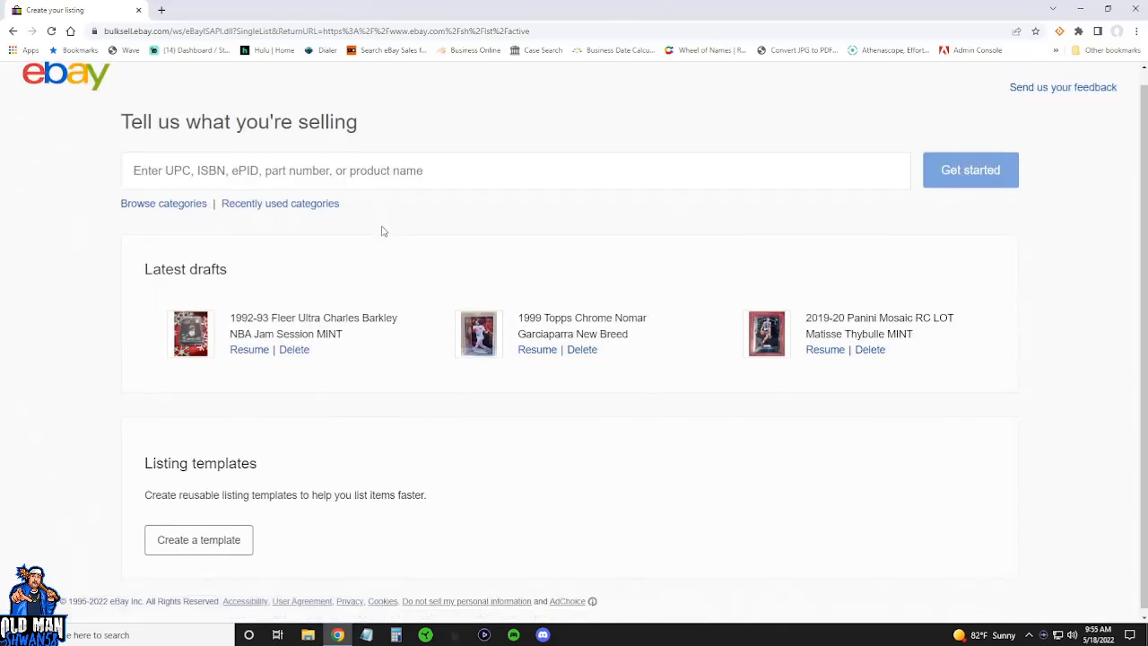
left_click(432, 166)
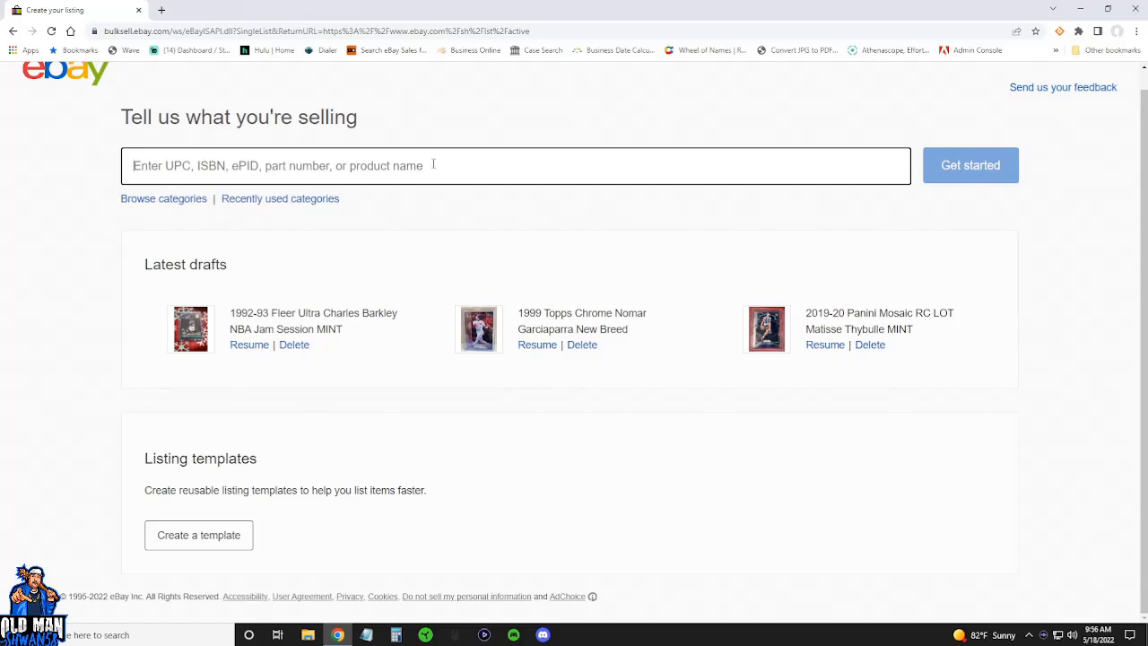
type("2020 ")
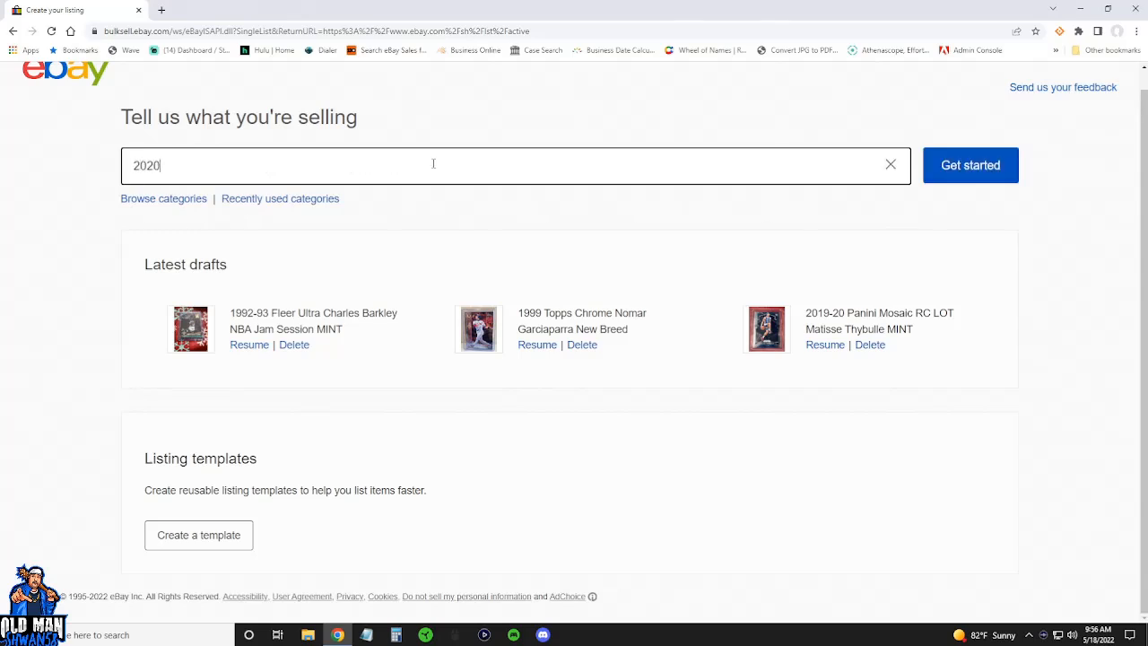
type("Lu")
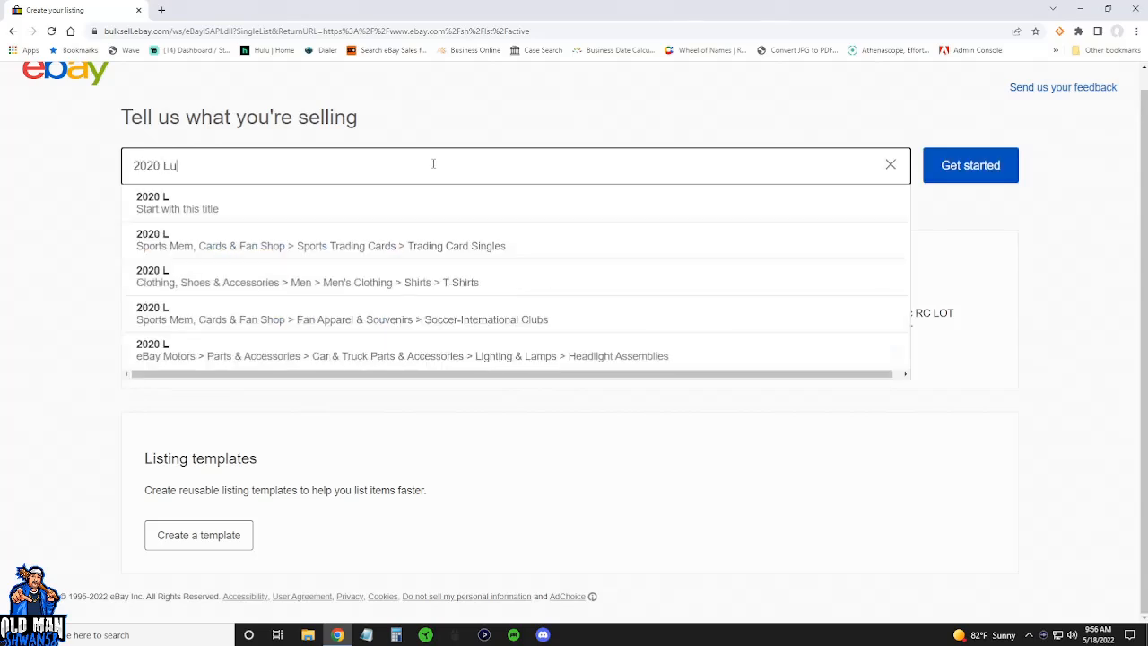
type("is Robert")
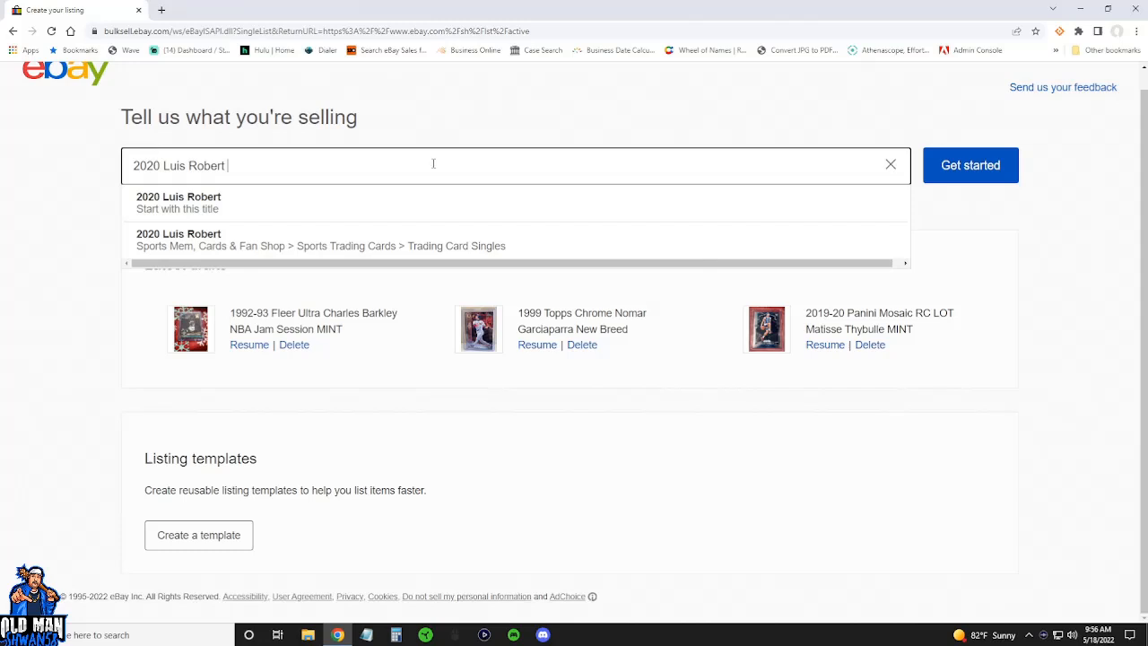
type("RC - Pick Your ")
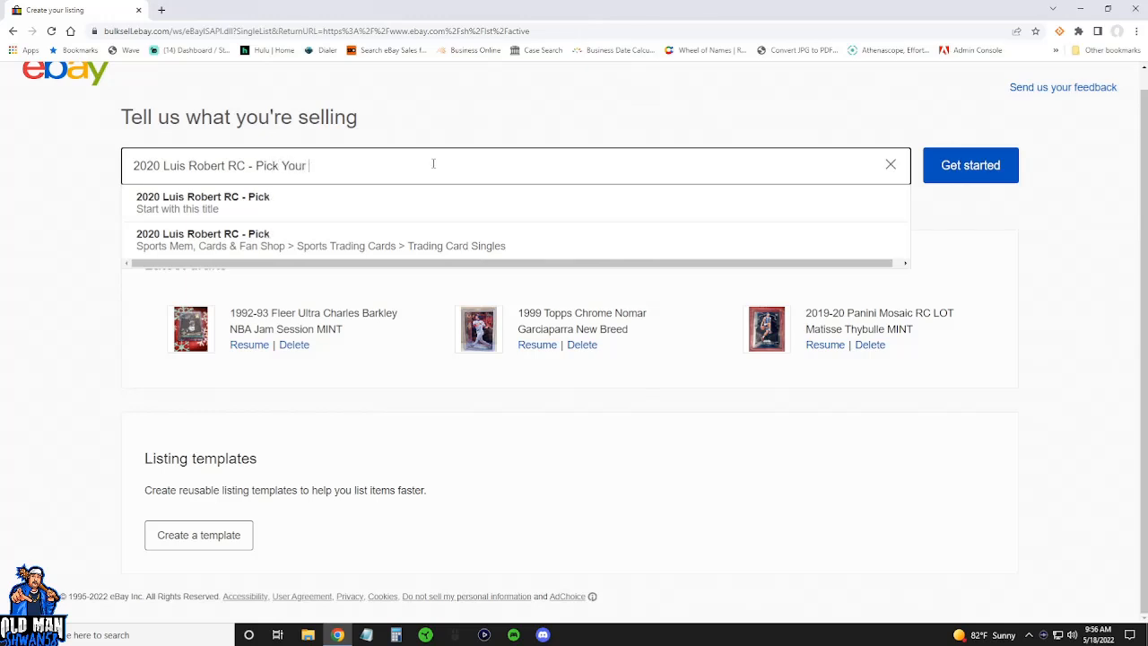
type("Rookie")
key("BackSpace")
key("BackSpace")
key("BackSpace")
key("BackSpace")
key("BackSpace")
key("BackSpace")
type("Card")
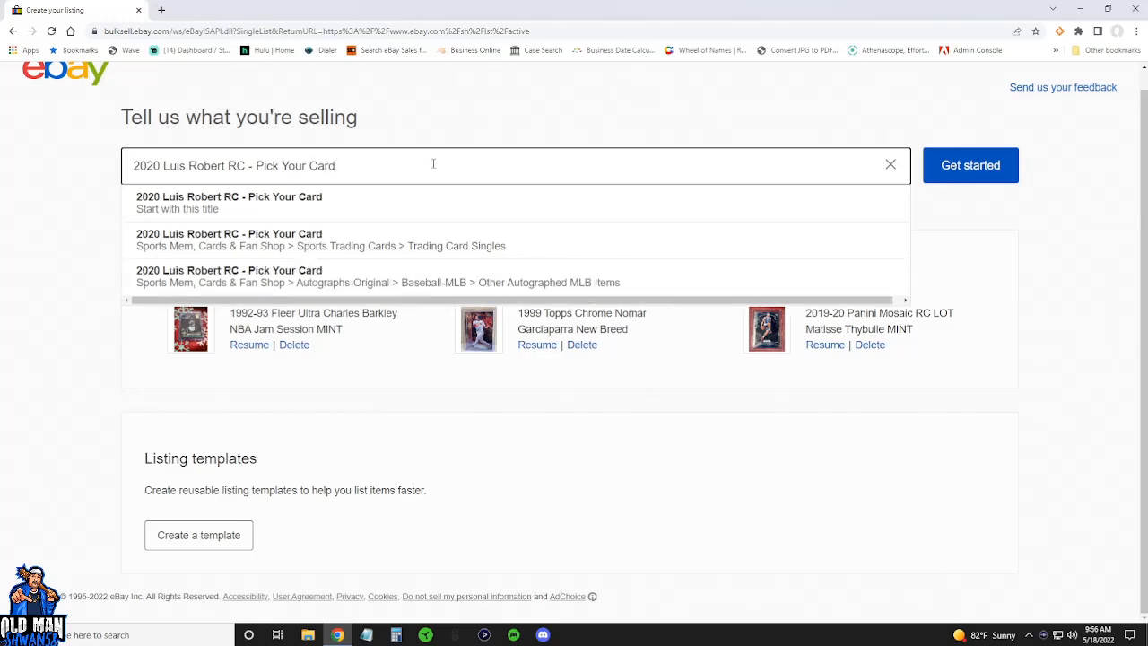
key("Return")
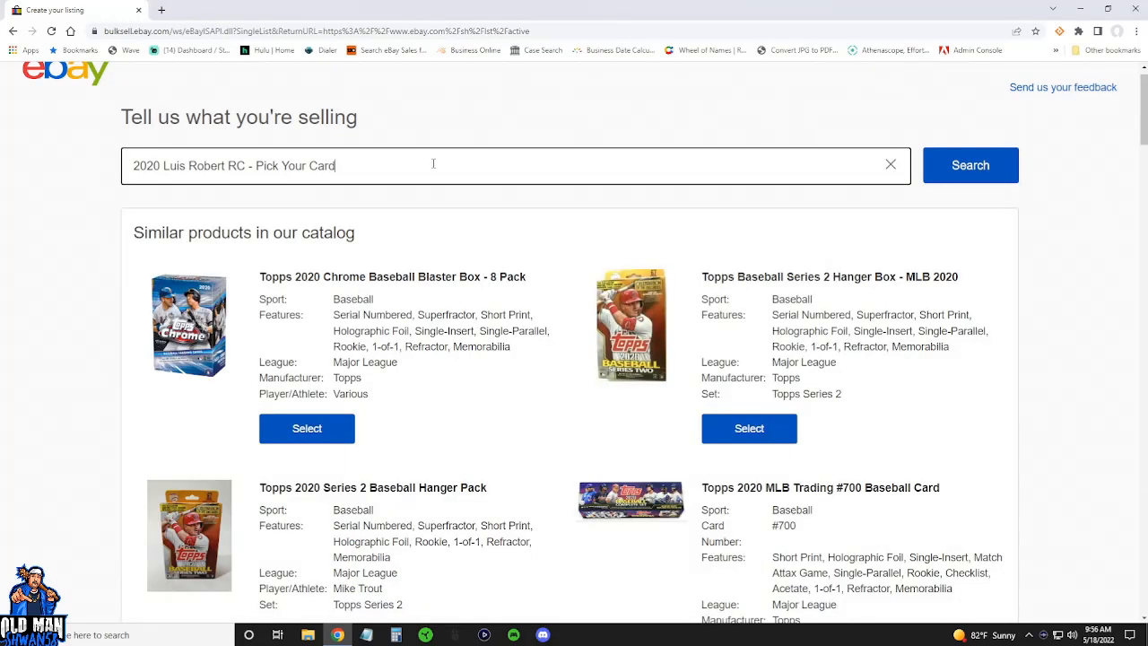
Skip the similar catalog products and continue to the listing form without selecting a product.
scroll(592, 287, "down", 12)
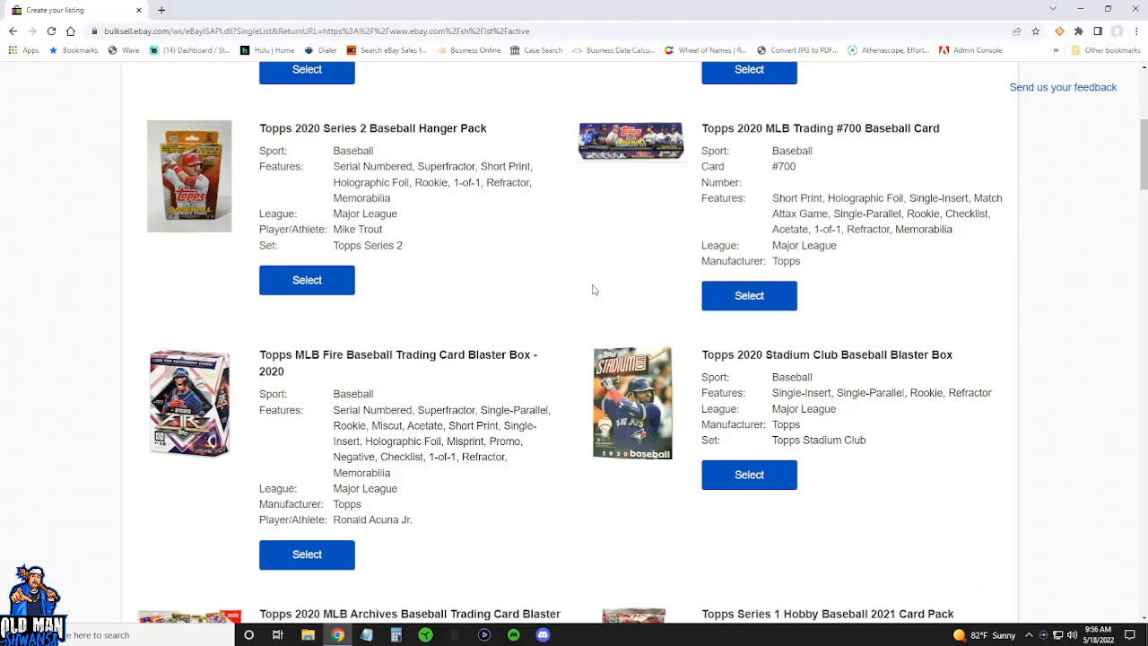
scroll(581, 264, "down", 15)
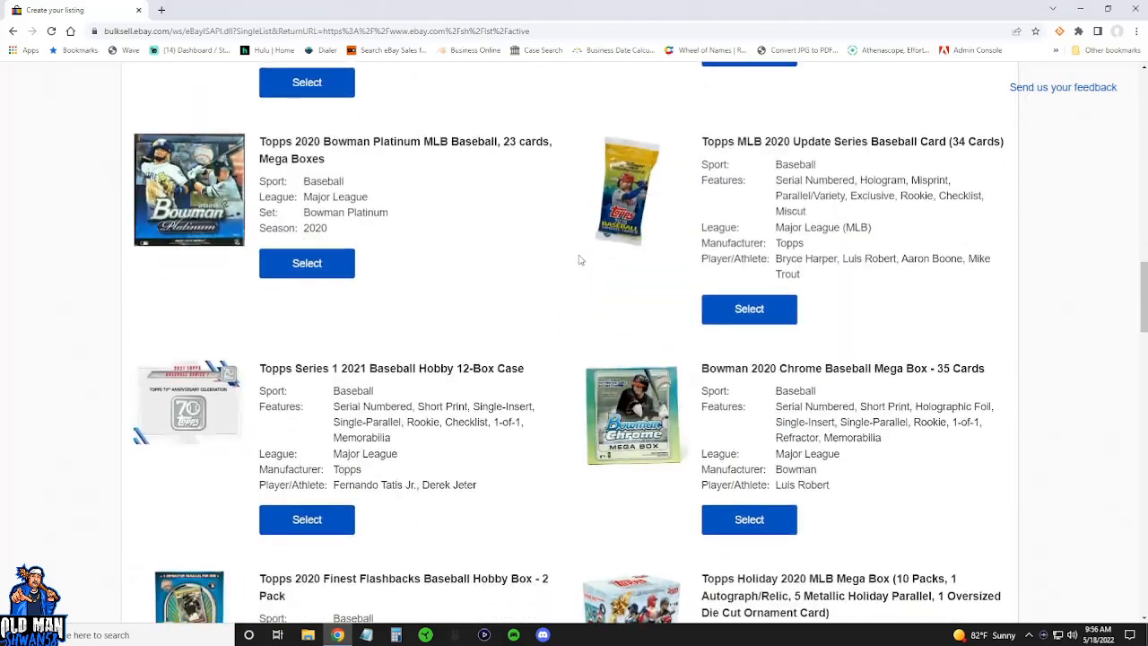
scroll(584, 251, "down", 12)
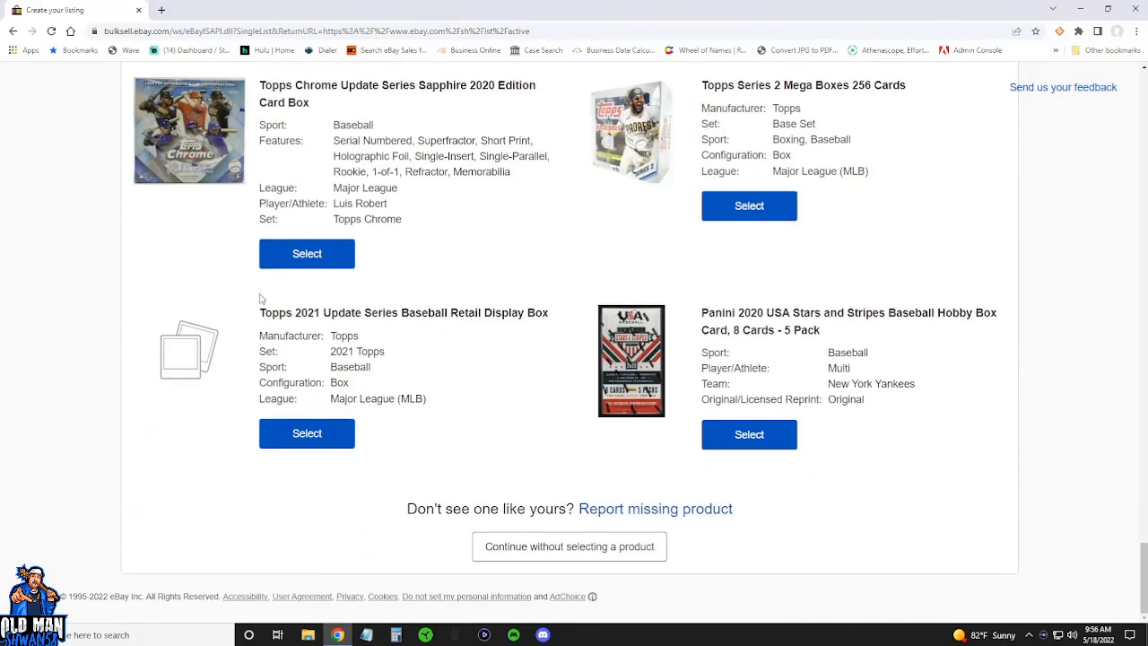
left_click(578, 548)
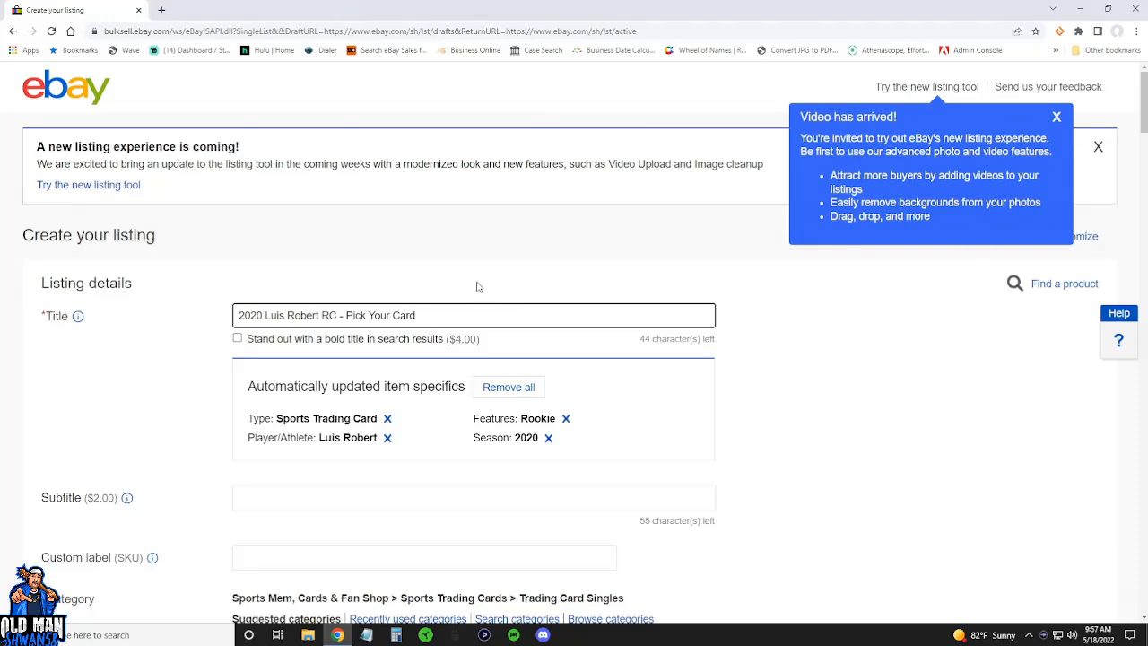
Review the listing's title and category details, and start creating variations for it.
scroll(478, 287, "down", 3)
scroll(485, 269, "up", 3)
scroll(398, 309, "down", 2)
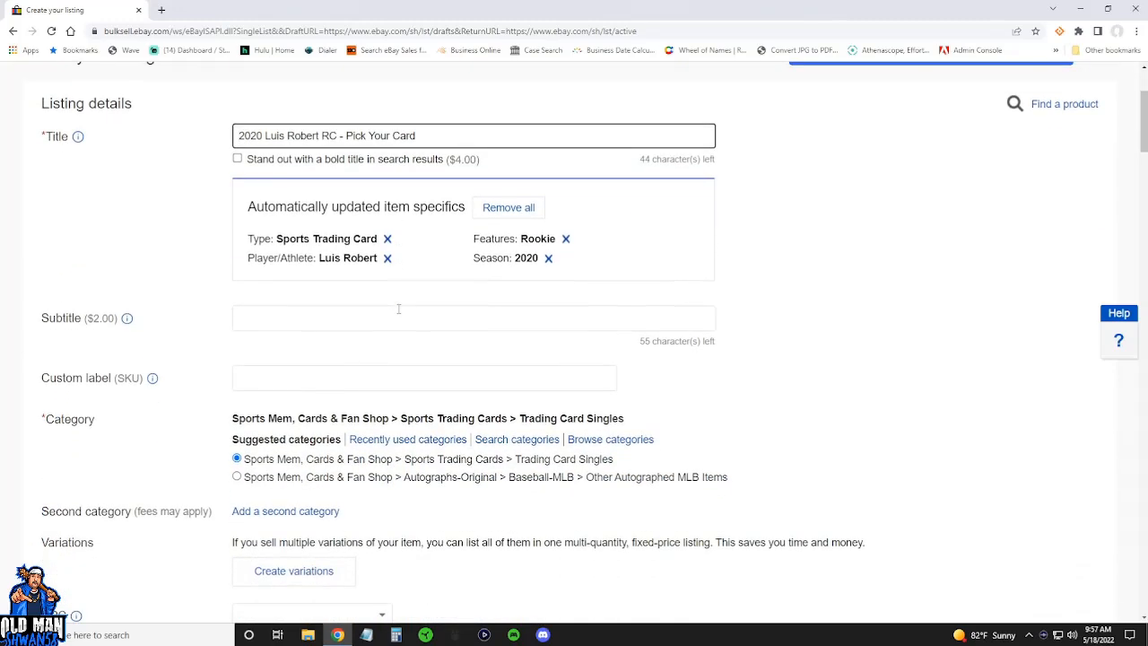
scroll(398, 308, "down", 2)
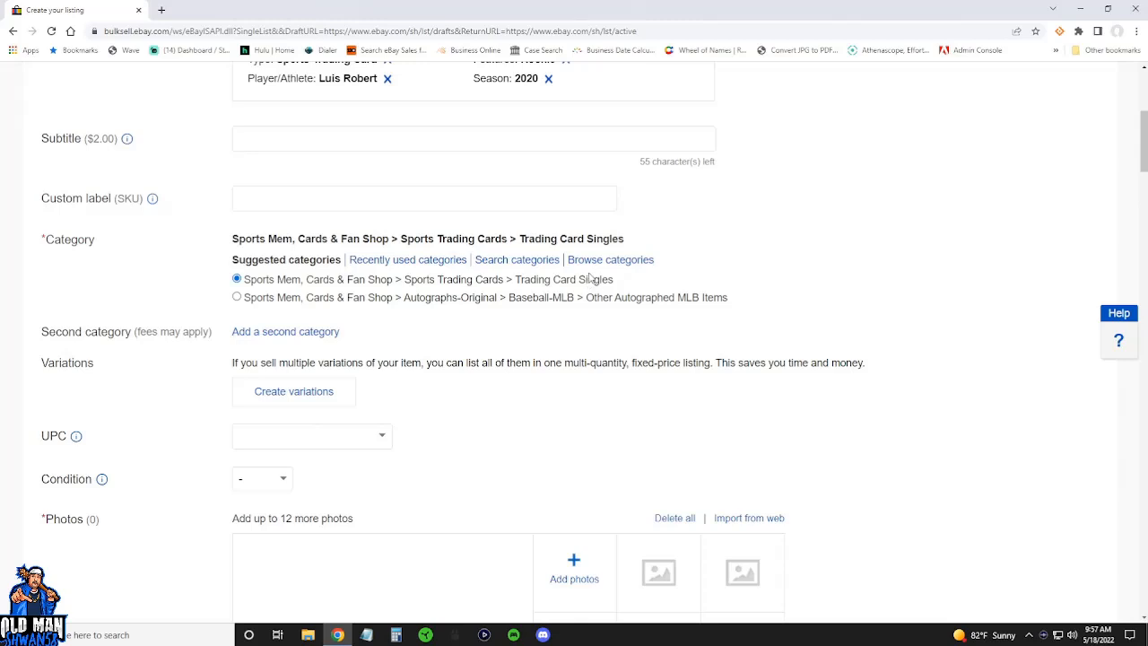
scroll(269, 303, "down", 2)
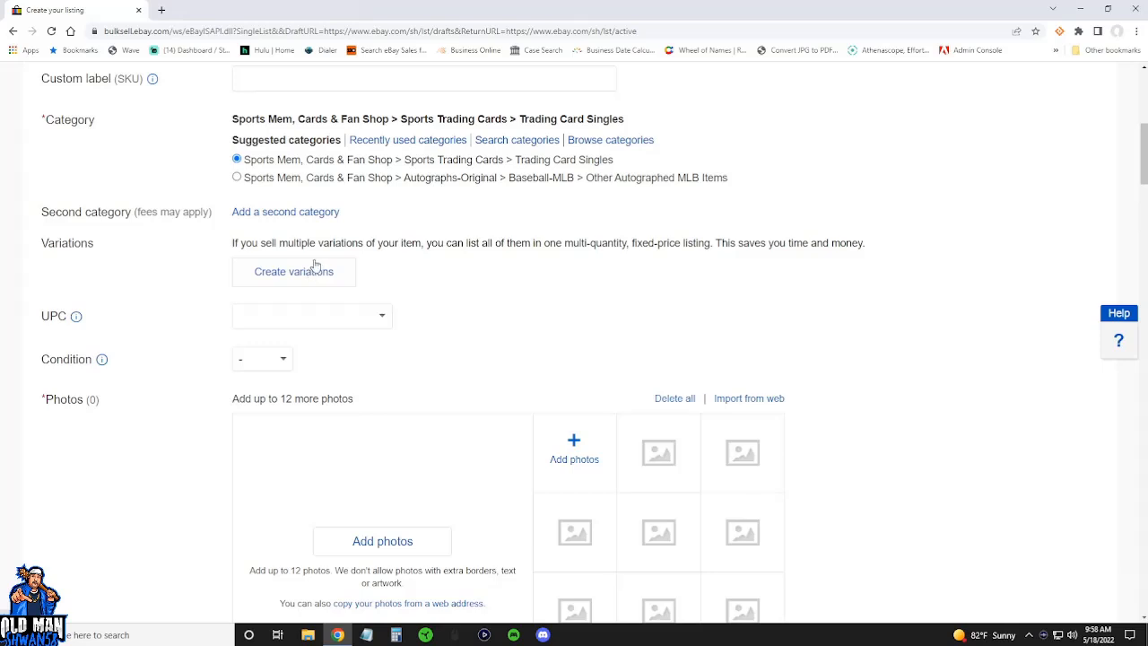
left_click(293, 271)
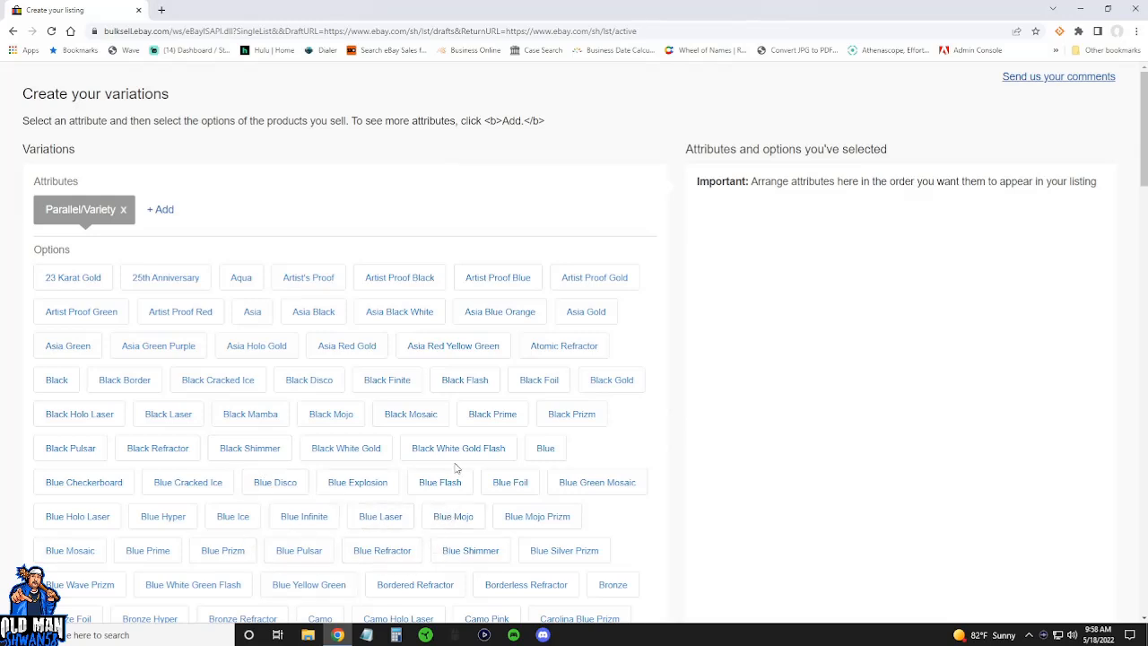
Replace the Parallel/Variety variation attribute with a custom attribute named "2020 Luis Robert RC".
left_click(124, 210)
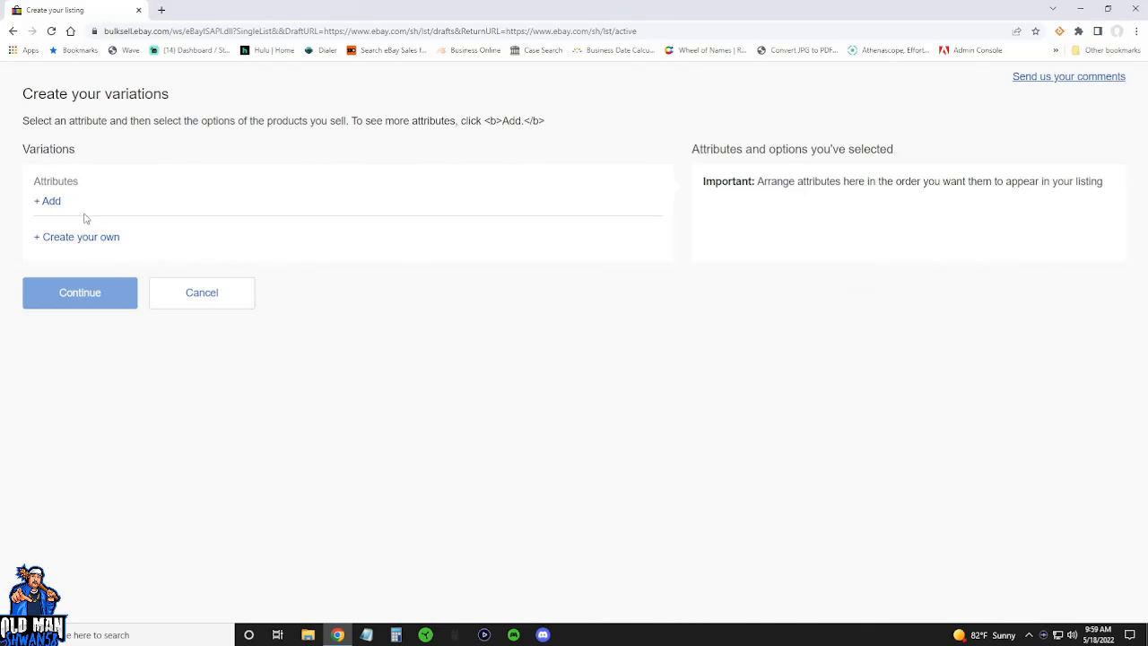
left_click(53, 209)
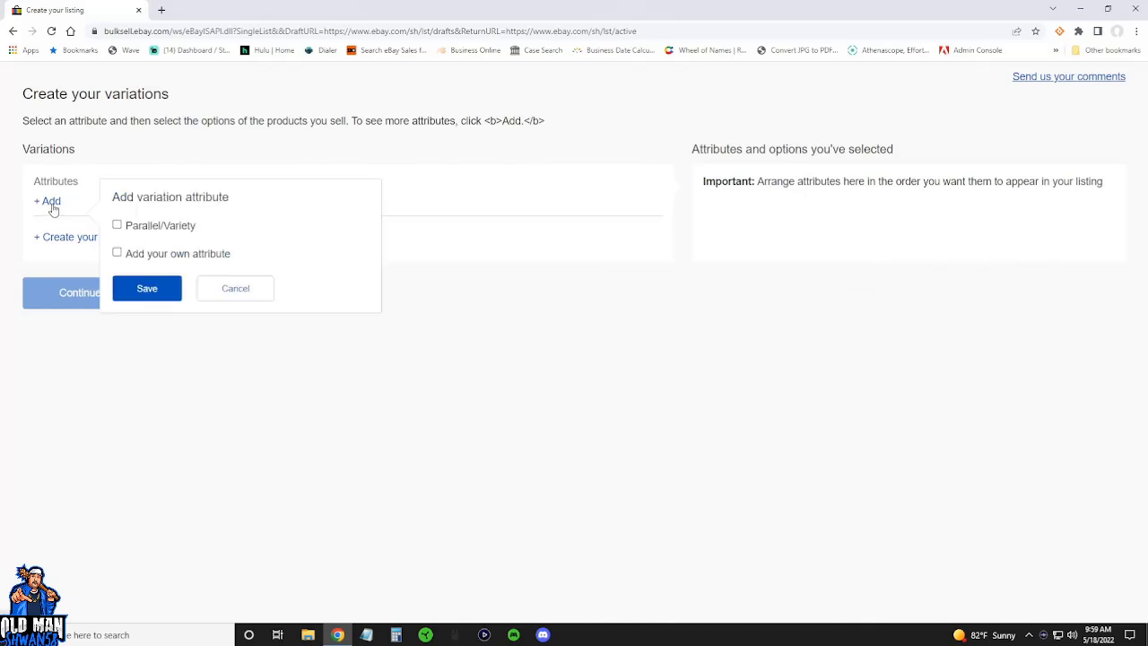
left_click(118, 253)
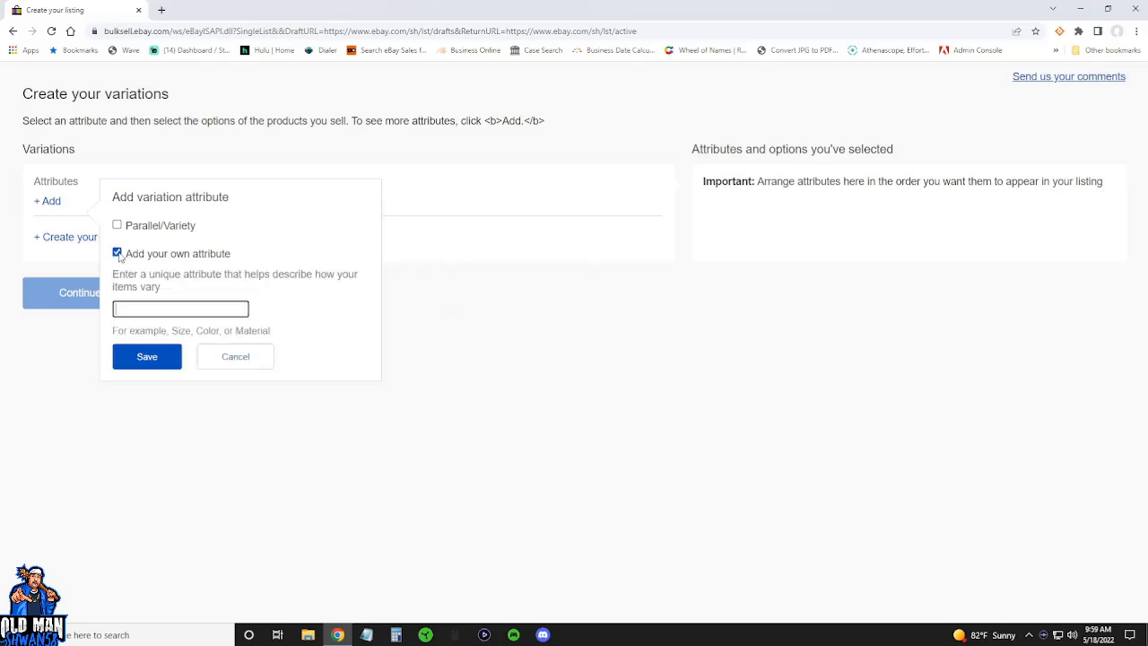
left_click(139, 311)
type("2020 Luis Robert RC")
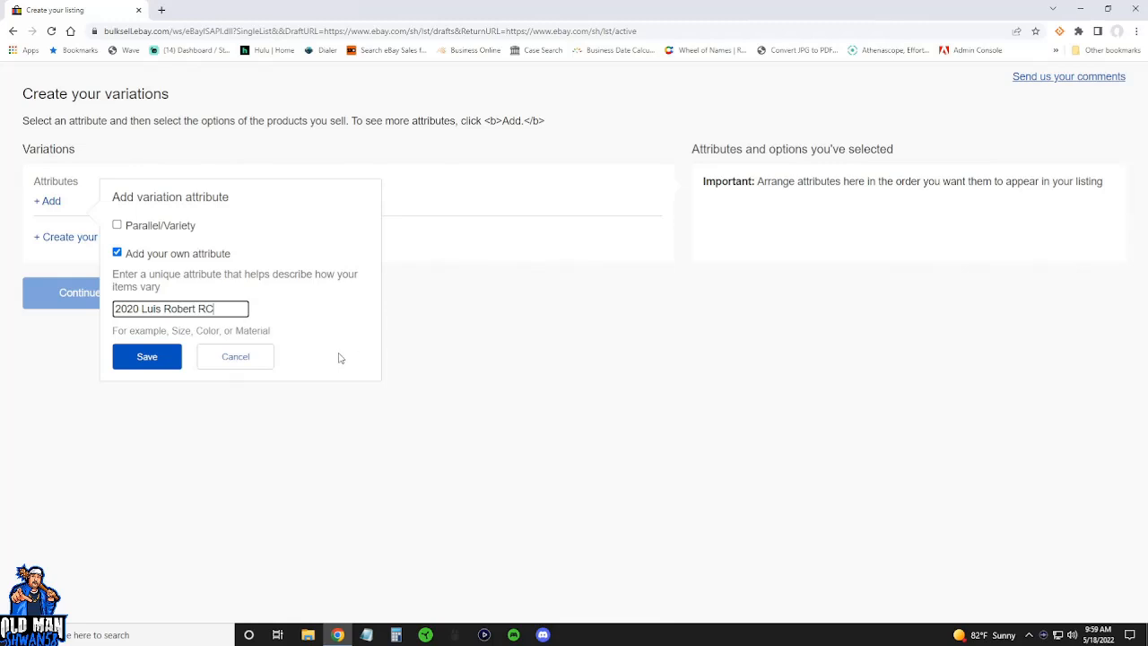
left_click(176, 353)
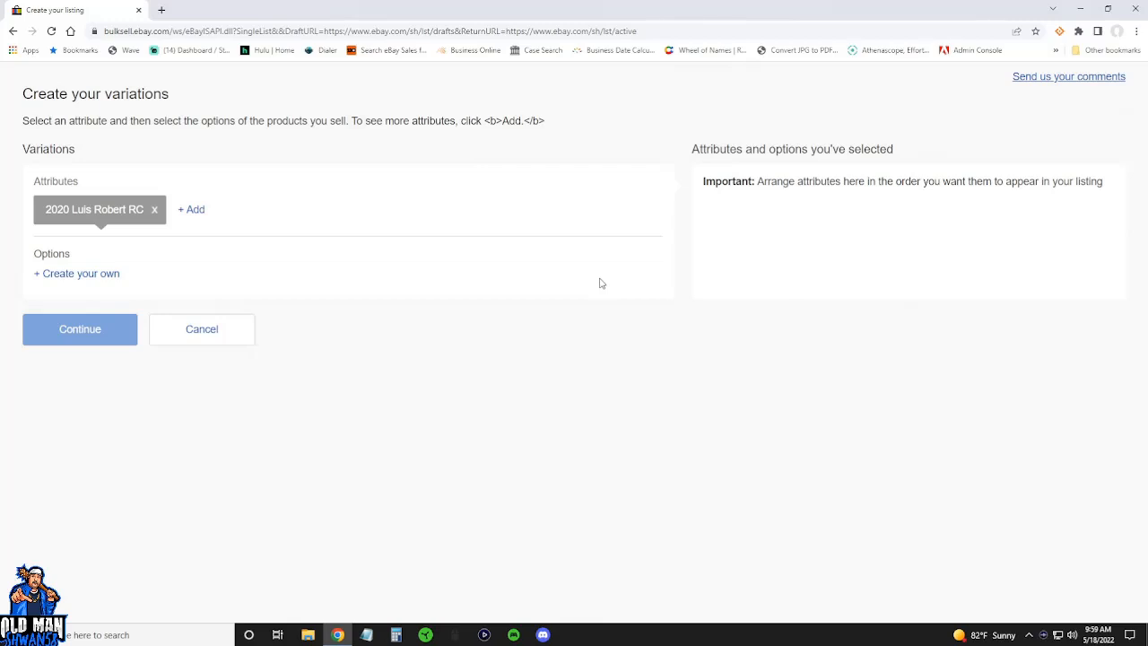
Add "Topps Update" as a custom option of the 2020 Luis Robert RC attribute.
left_click(96, 216)
left_click(84, 279)
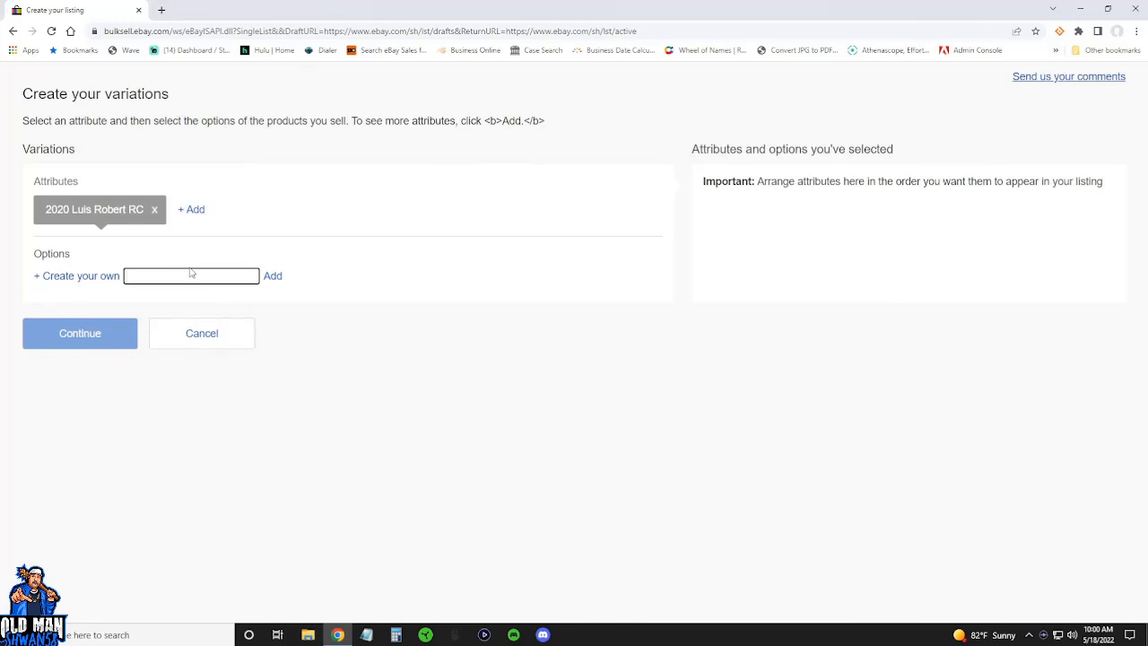
type("Topps Update")
left_click(271, 278)
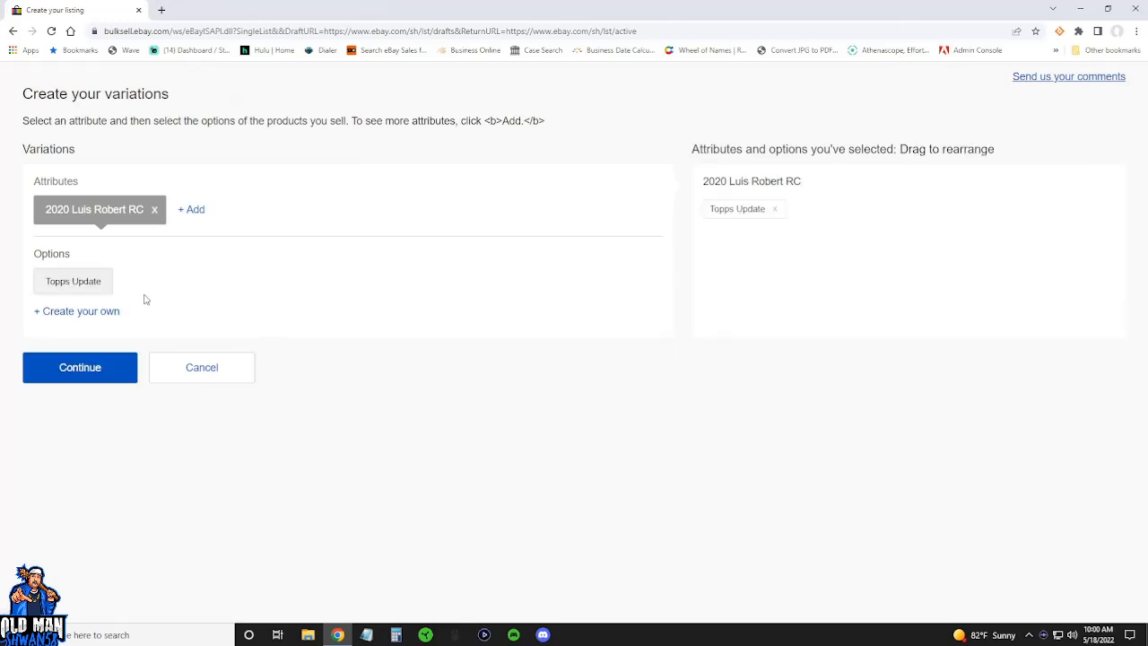
Add two more custom options, "Panini Prizm Green Wave" and "Optic rated Rookie Holo", to the attribute.
left_click(79, 314)
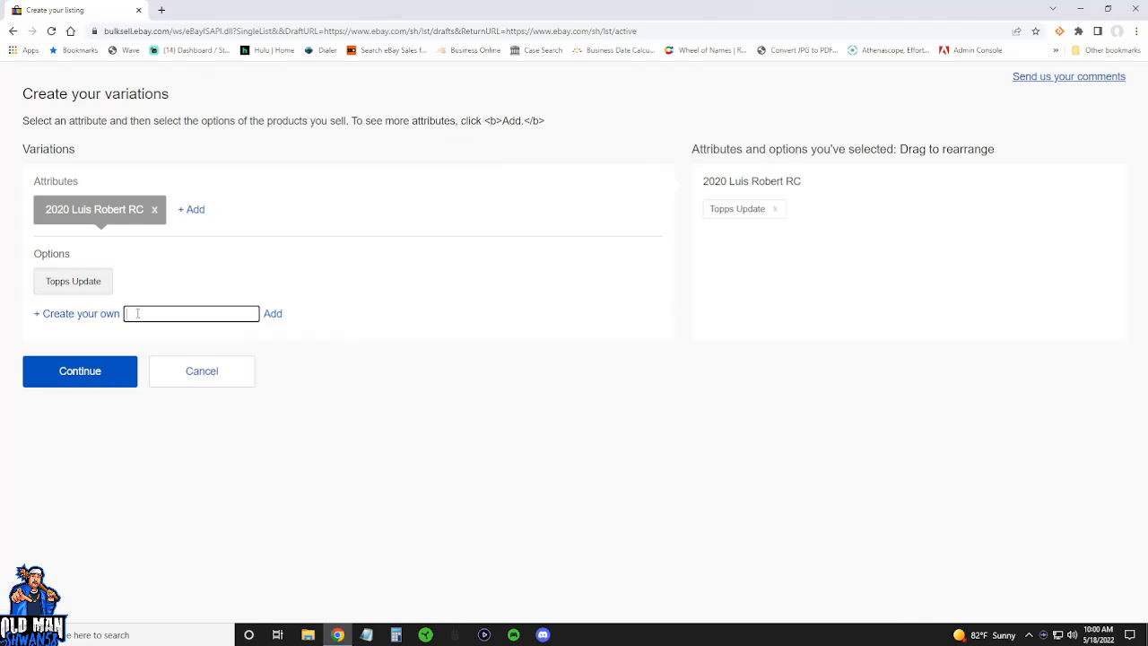
type("Panini Prizm Green Wave")
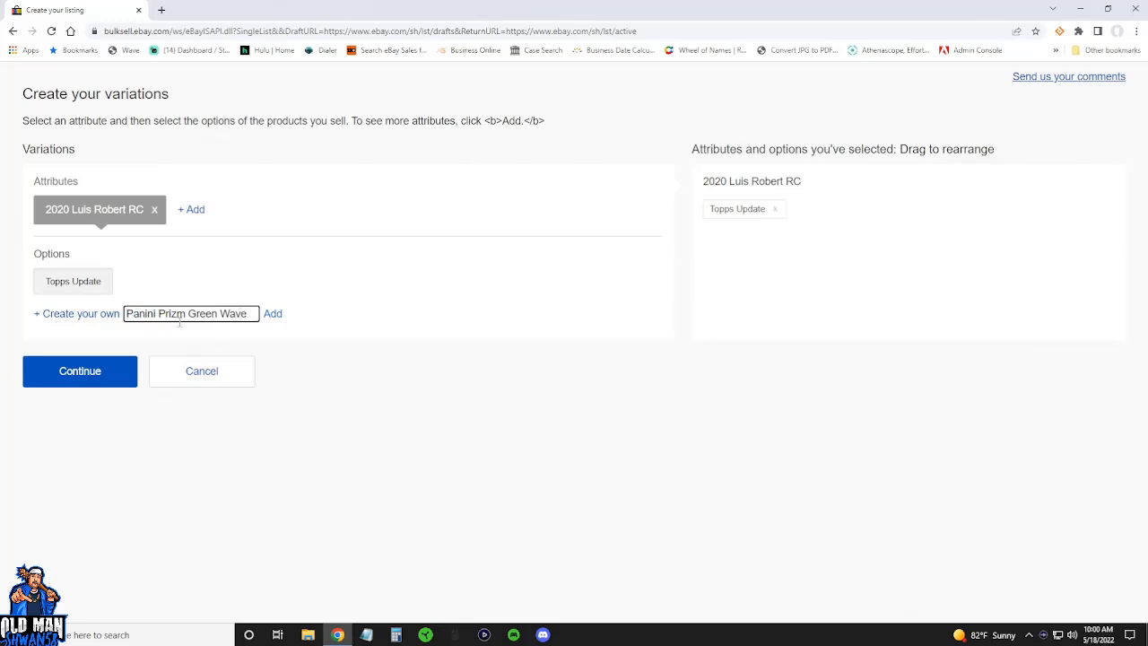
left_click(273, 314)
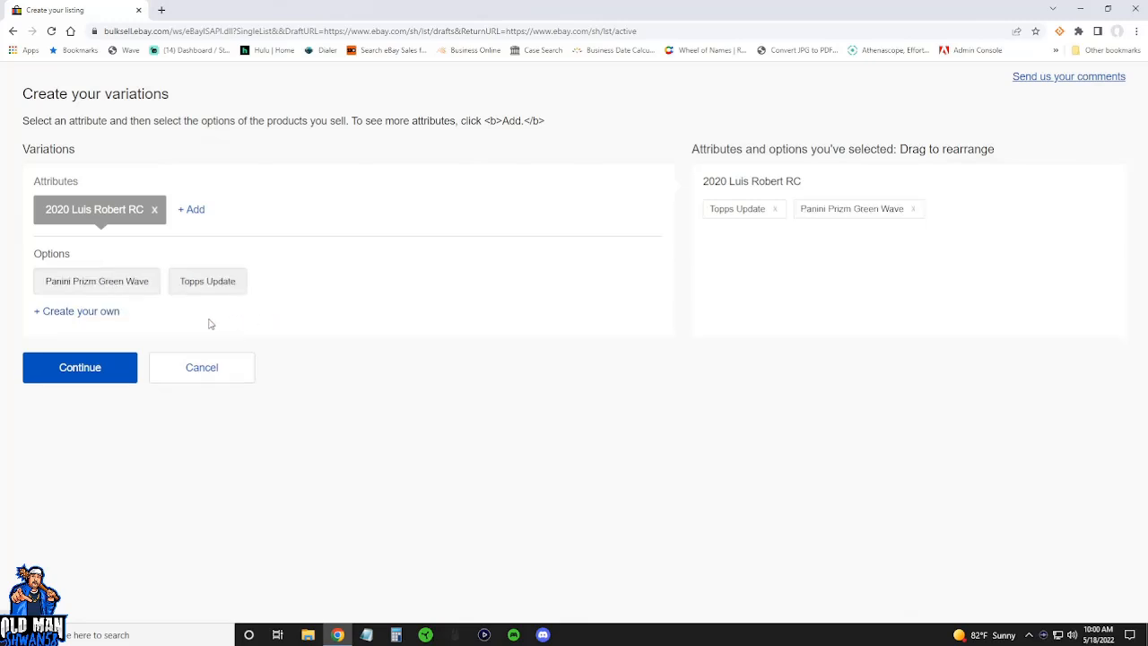
left_click(79, 314)
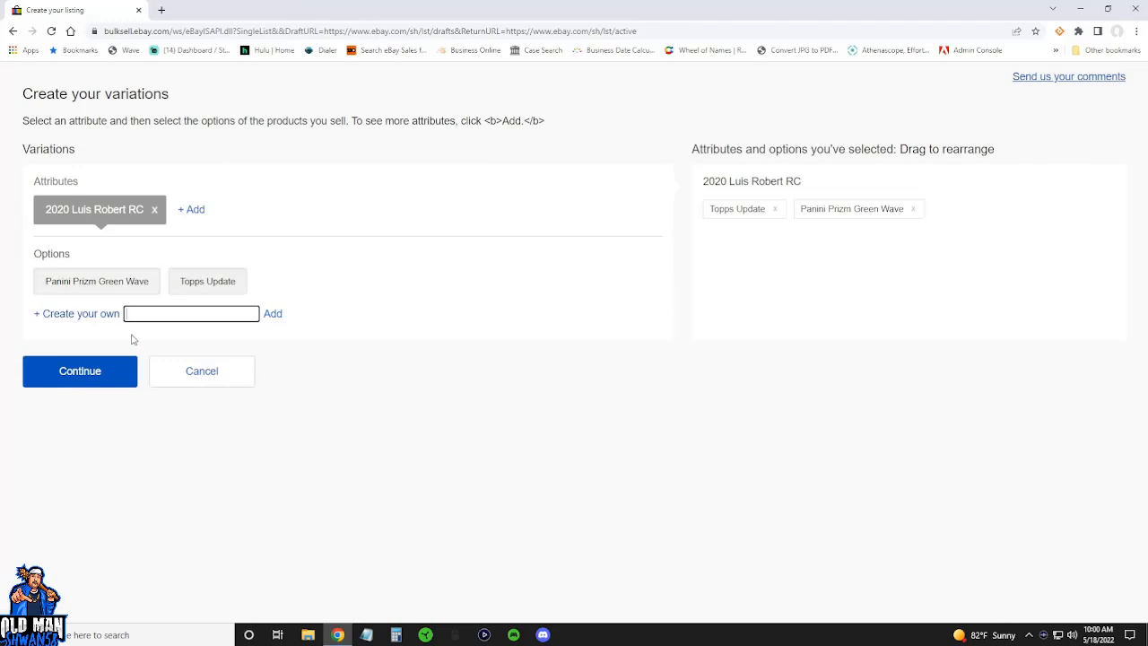
type("Optic rated Rookie Holo")
left_click(273, 314)
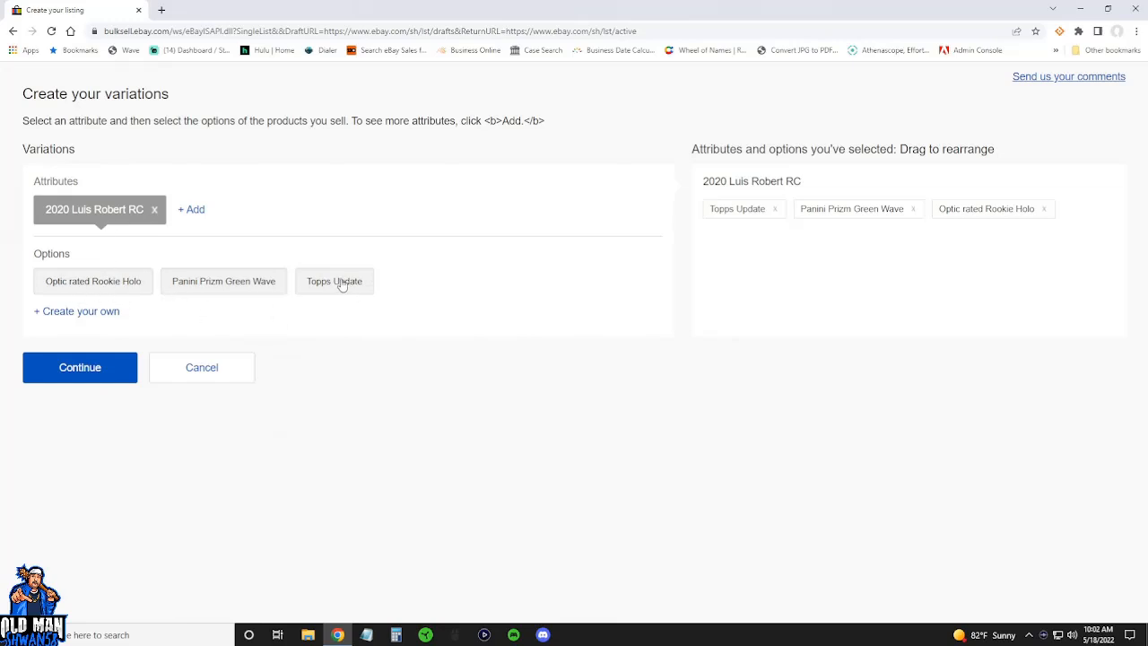
Accept the selected variation options and review the photo settings and variation combinations.
left_click(80, 369)
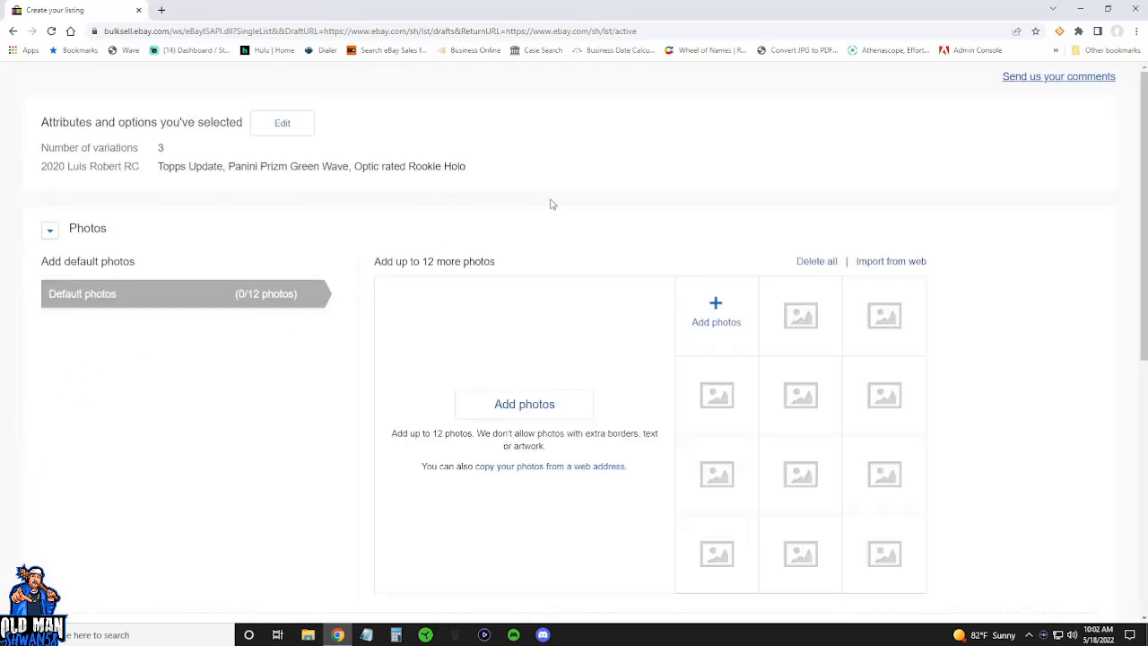
scroll(574, 198, "down", 3)
scroll(502, 247, "up", 2)
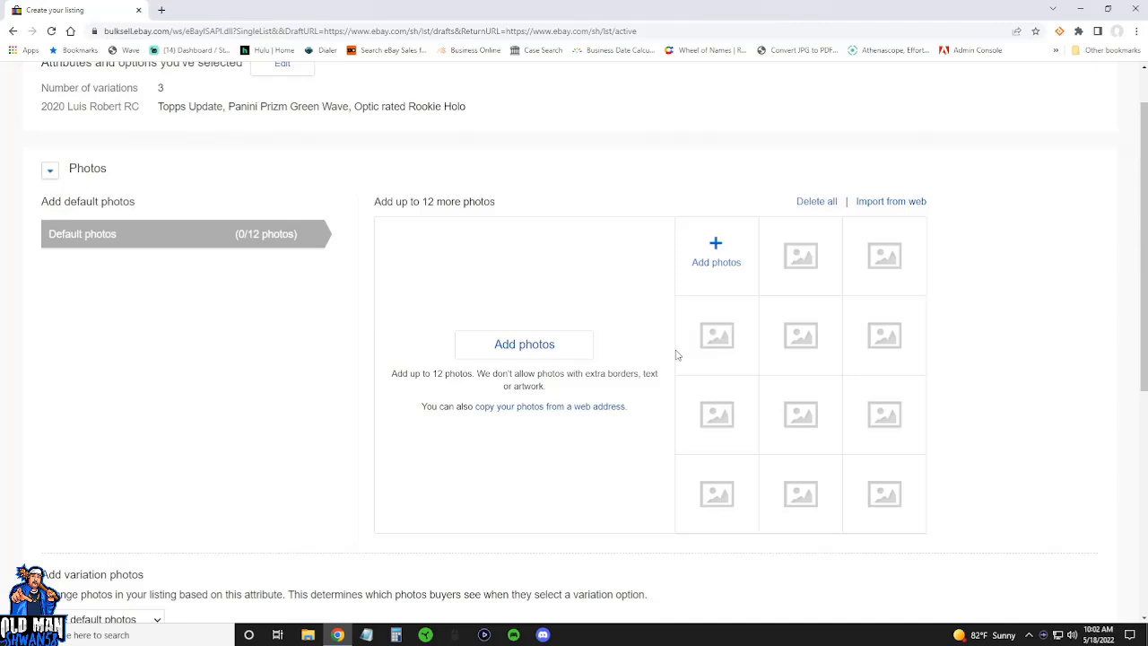
scroll(381, 375, "down", 5)
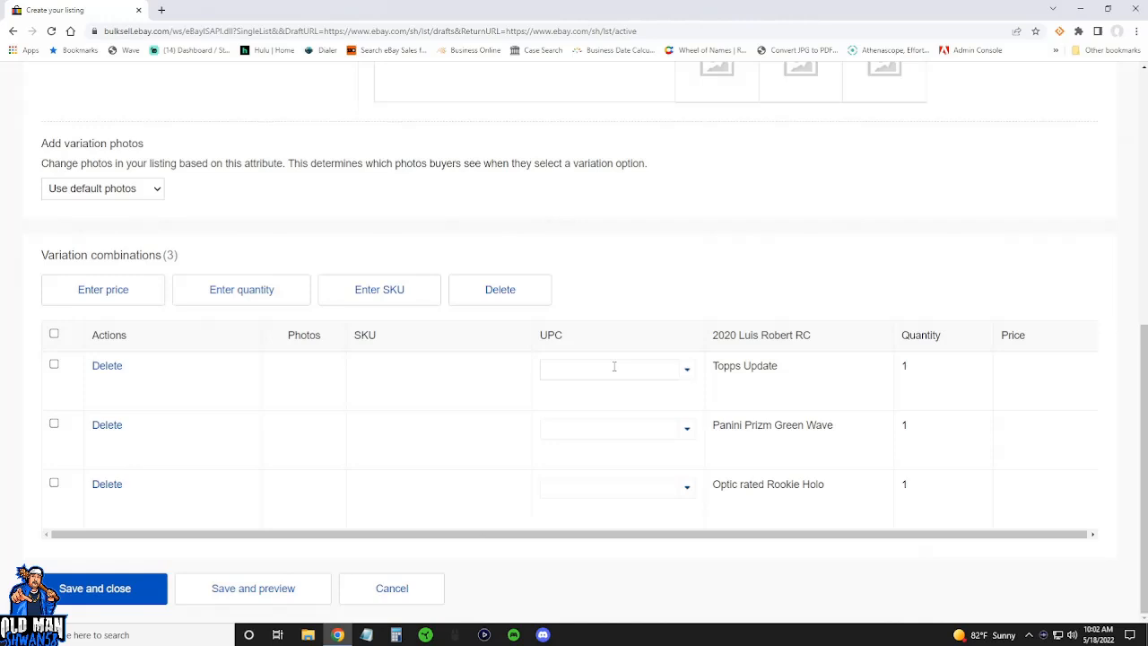
Set the quantity of the Optic rated Rookie Holo variation to 5.
left_click(919, 489)
type("5")
left_click(979, 388)
left_click(969, 494)
Price Topps Update at 10, Panini Prizm Green Wave at 15 and Optic rated Rookie Holo at 45, and save the variations.
left_click(1032, 384)
type("10")
left_click(1022, 431)
type("15")
left_click(1021, 484)
type("45")
left_click(1020, 521)
left_click(1020, 520)
left_click(908, 563)
left_click(106, 590)
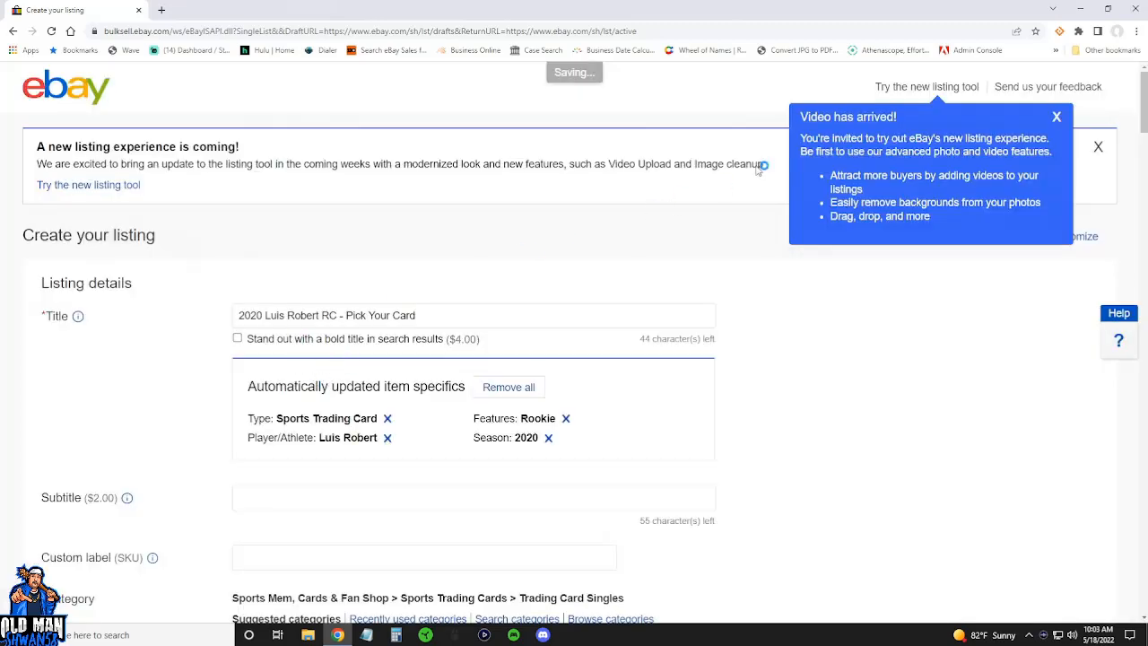
Dismiss the new listing tool video notice and set the listing's condition to Used.
left_click(1056, 117)
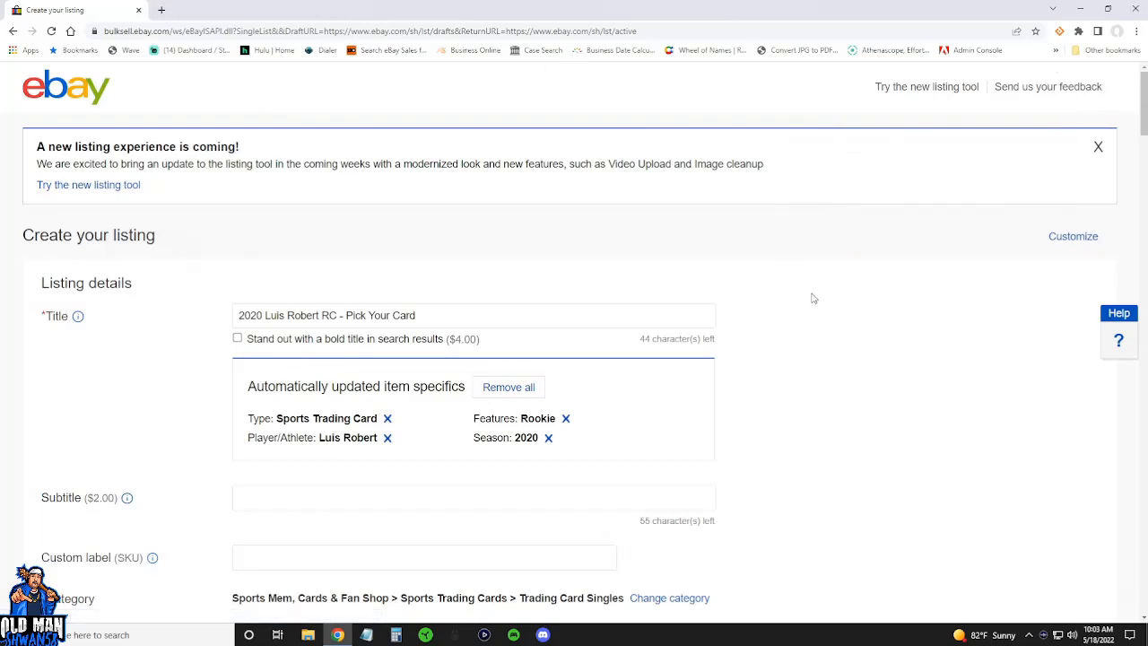
scroll(399, 305, "down", 3)
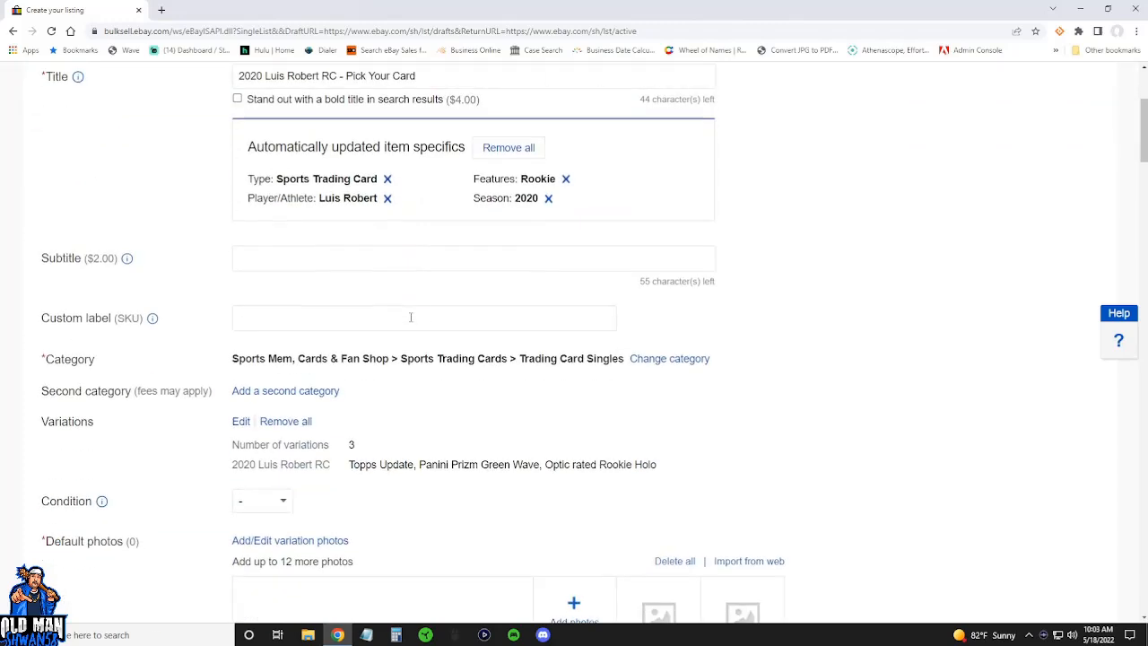
scroll(552, 305, "down", 2)
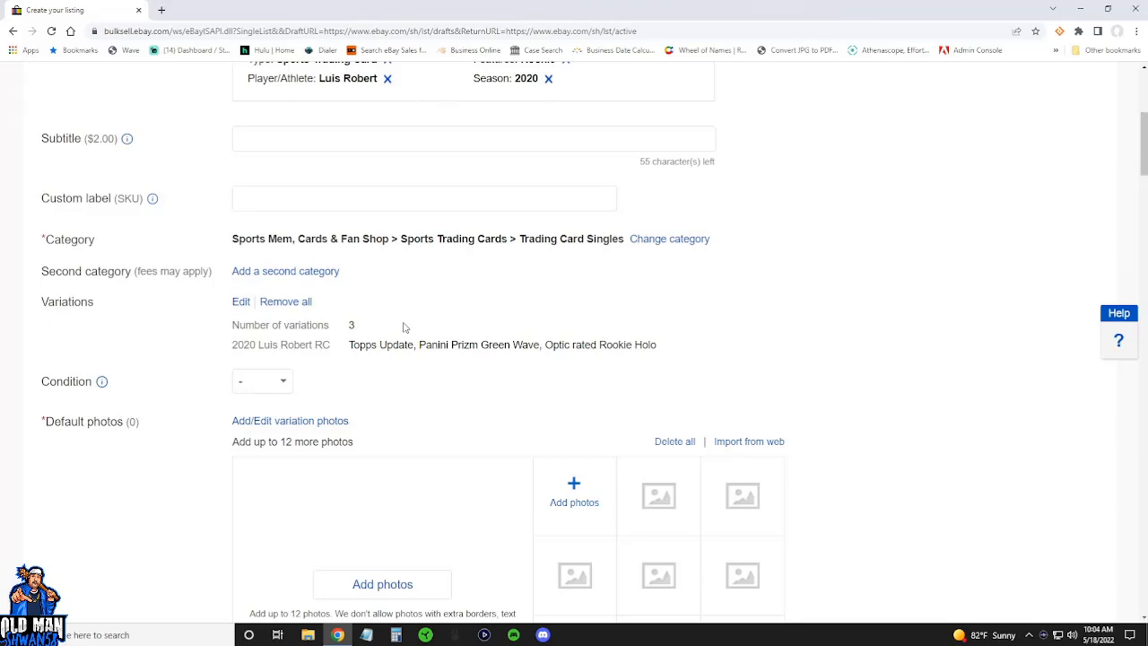
scroll(404, 328, "down", 2)
left_click(287, 203)
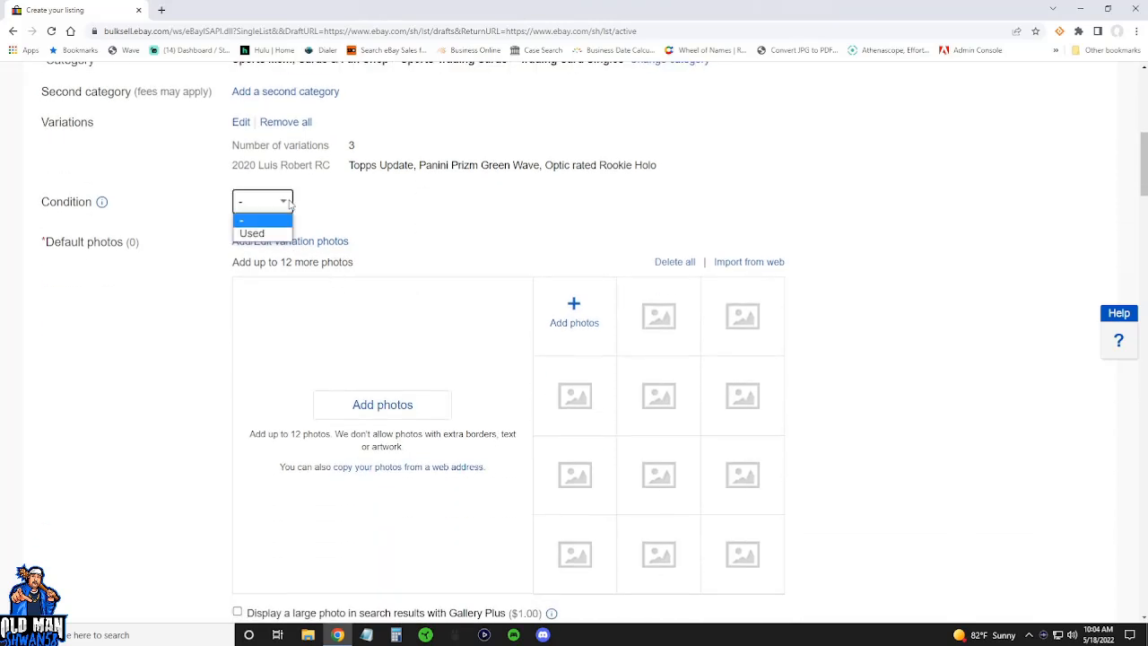
left_click(252, 233)
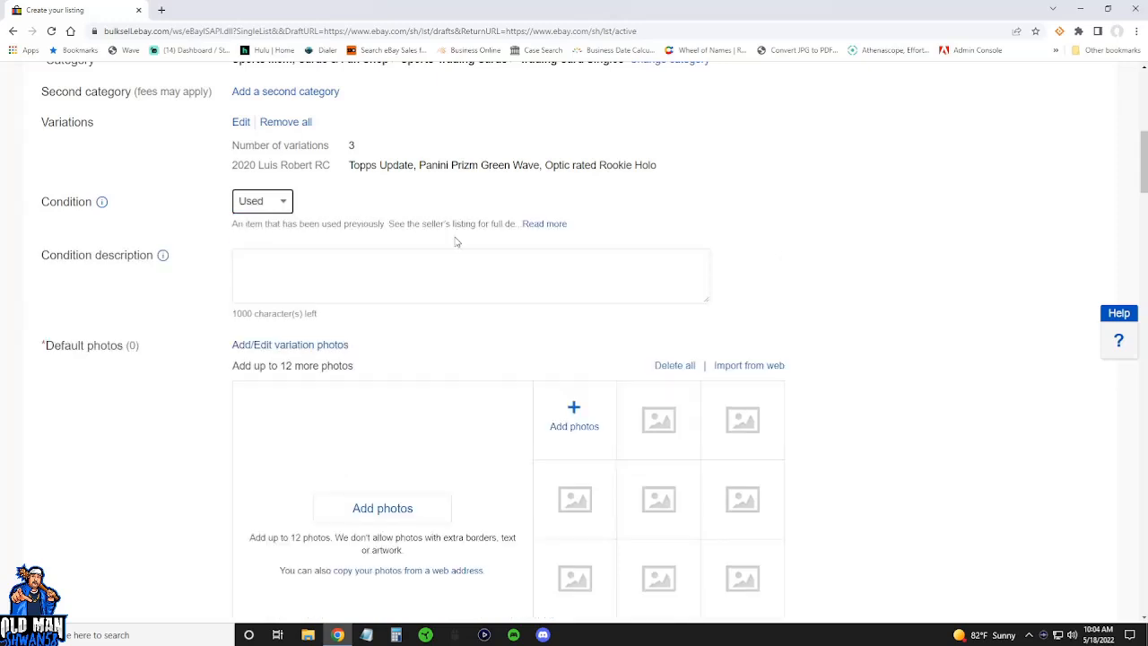
Fill in the required item specifics with Graded as No and Sport as Baseball.
scroll(259, 263, "down", 3)
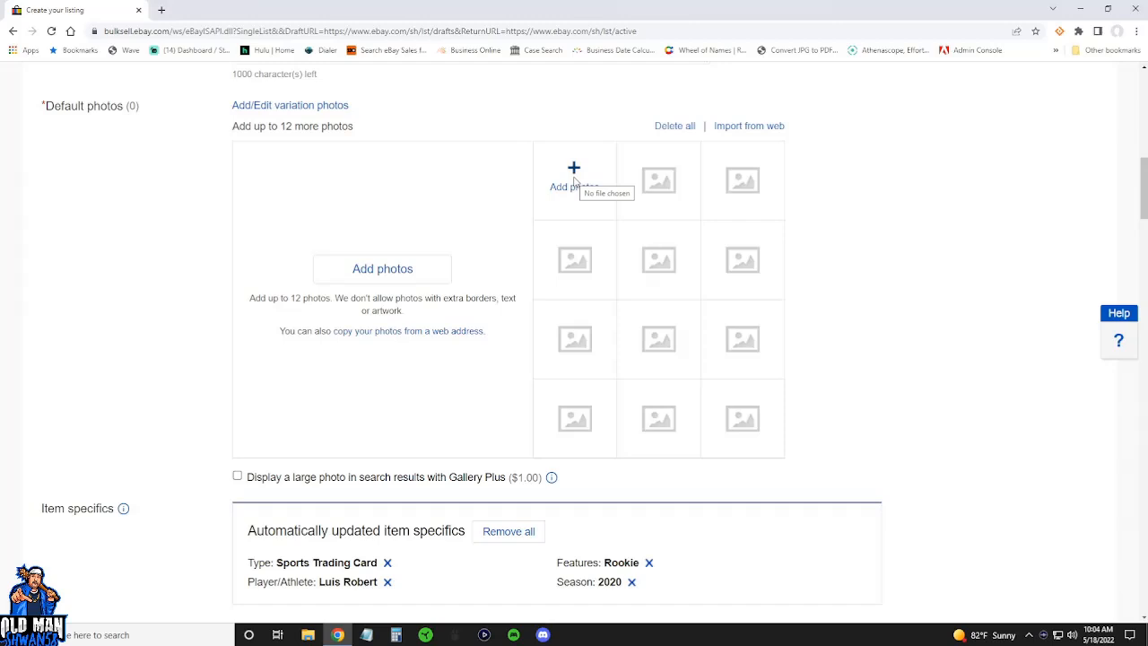
scroll(578, 172, "down", 3)
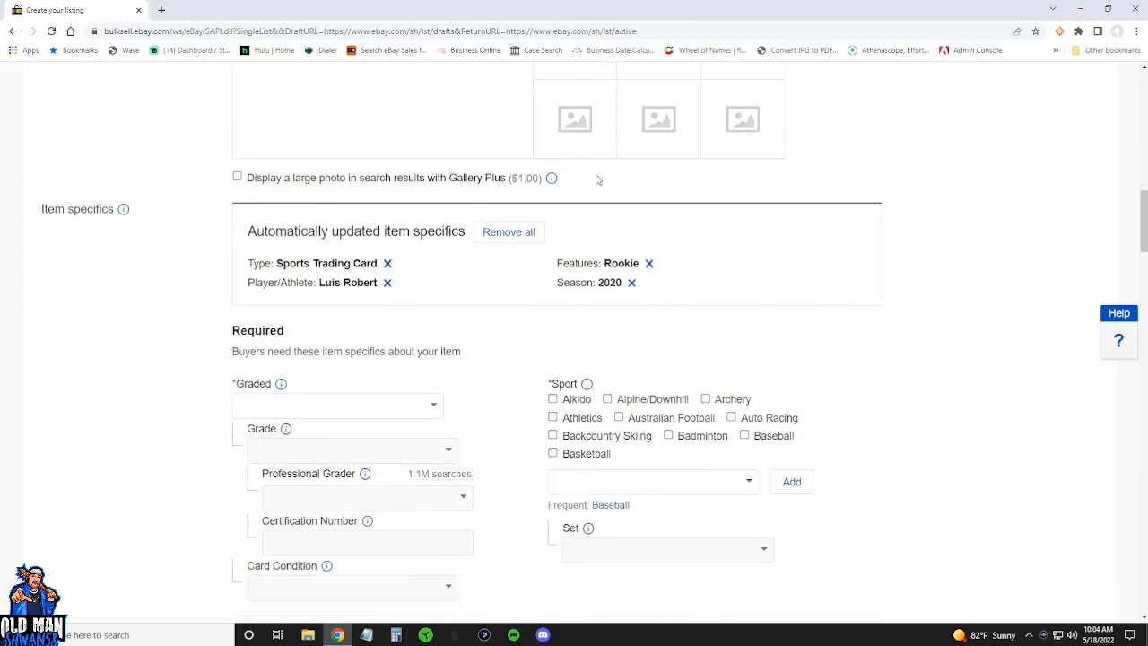
scroll(578, 170, "down", 2)
scroll(628, 167, "up", 1)
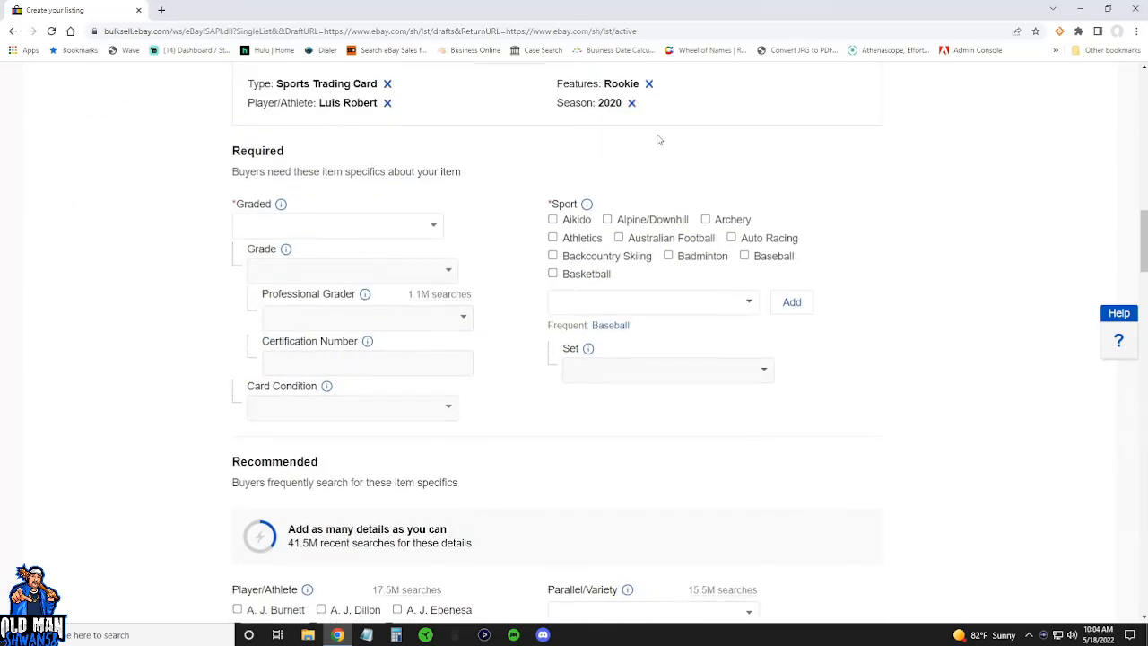
left_click(359, 231)
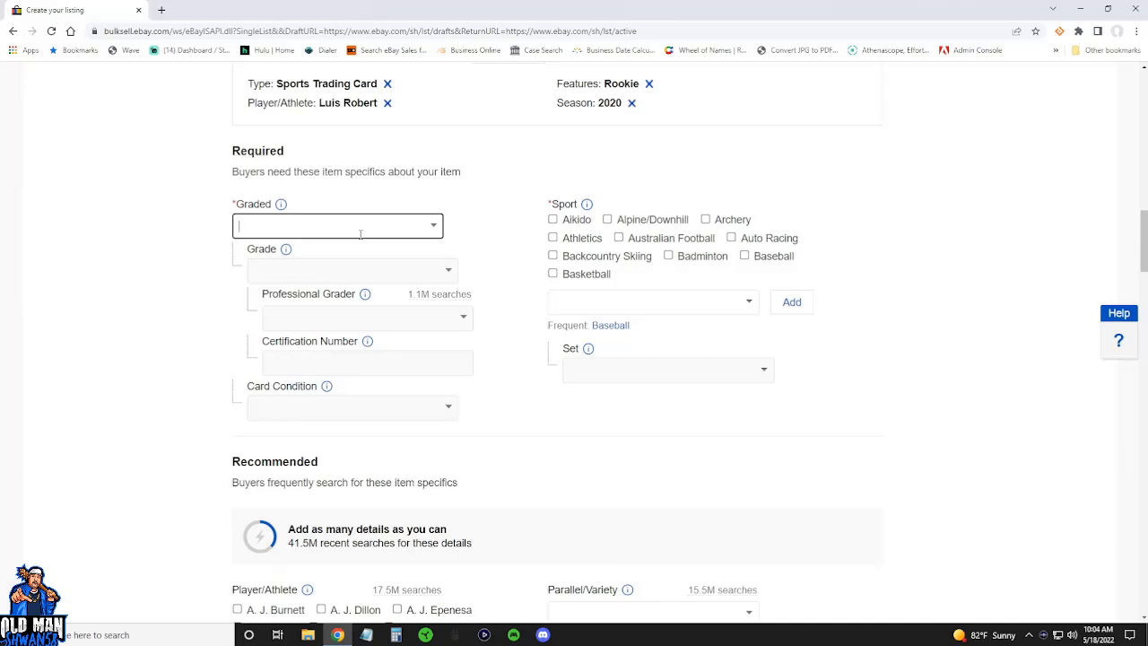
left_click(439, 228)
left_click(373, 253)
left_click(744, 256)
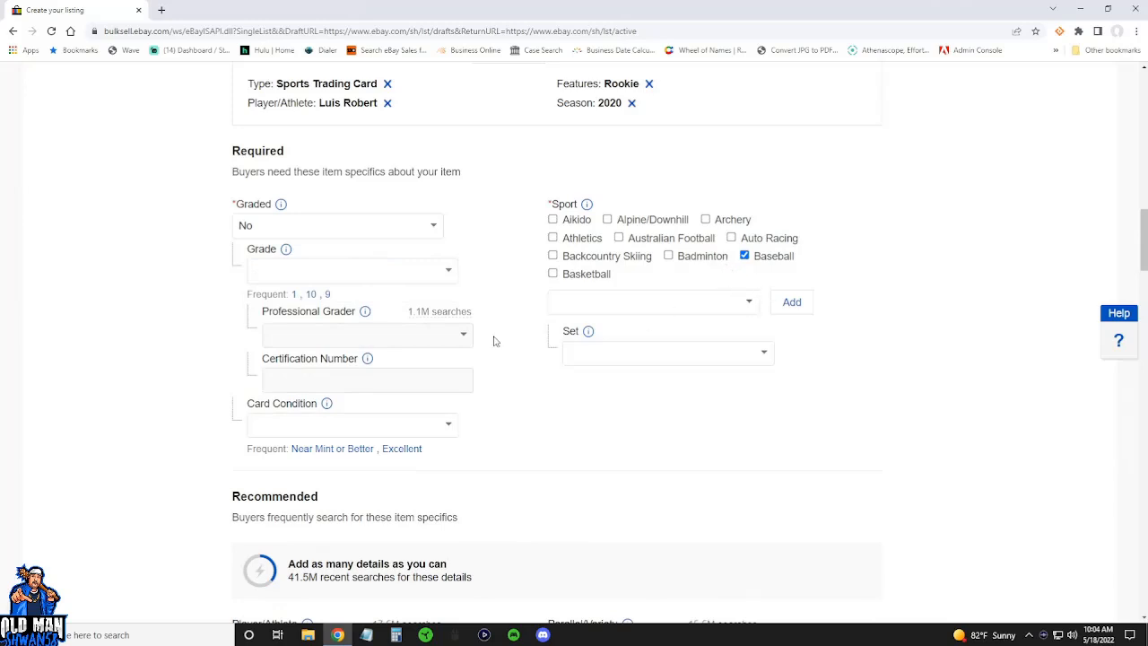
Set the Card Condition item specific to Excellent.
scroll(348, 315, "down", 1)
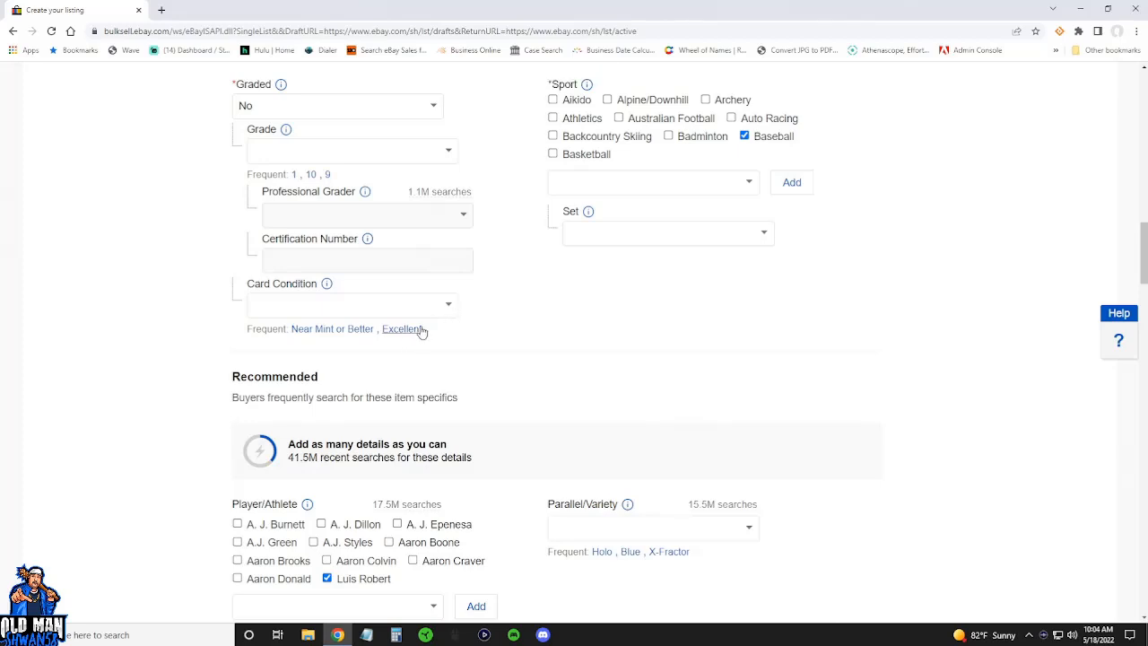
left_click(451, 307)
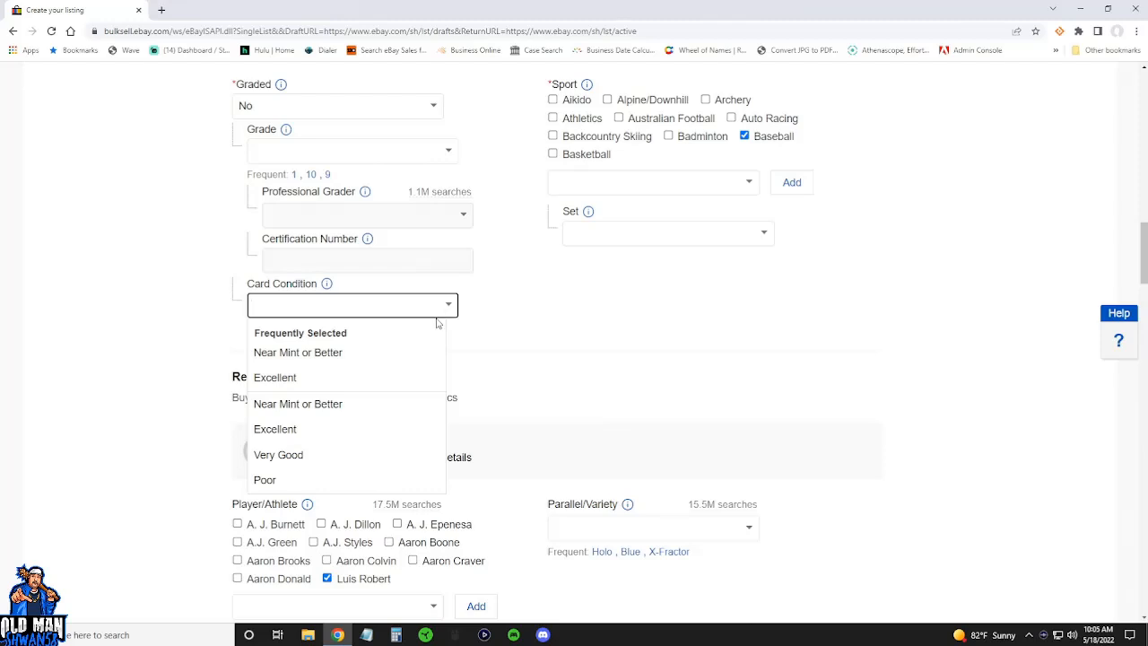
left_click(326, 380)
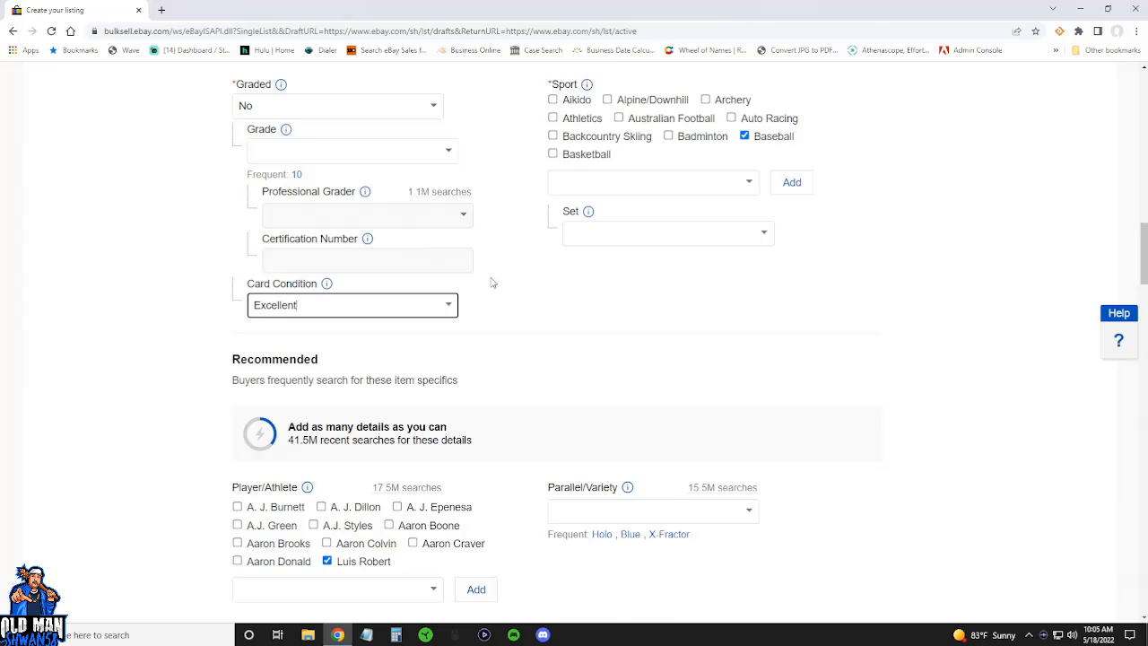
scroll(581, 284, "up", 1)
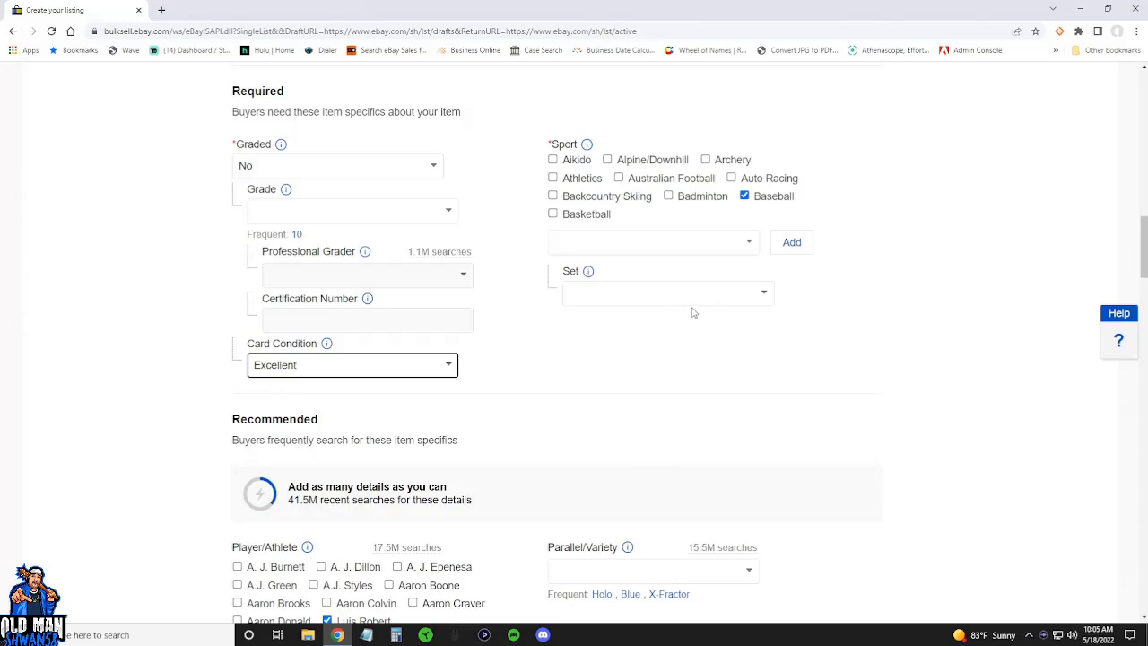
scroll(668, 352, "down", 2)
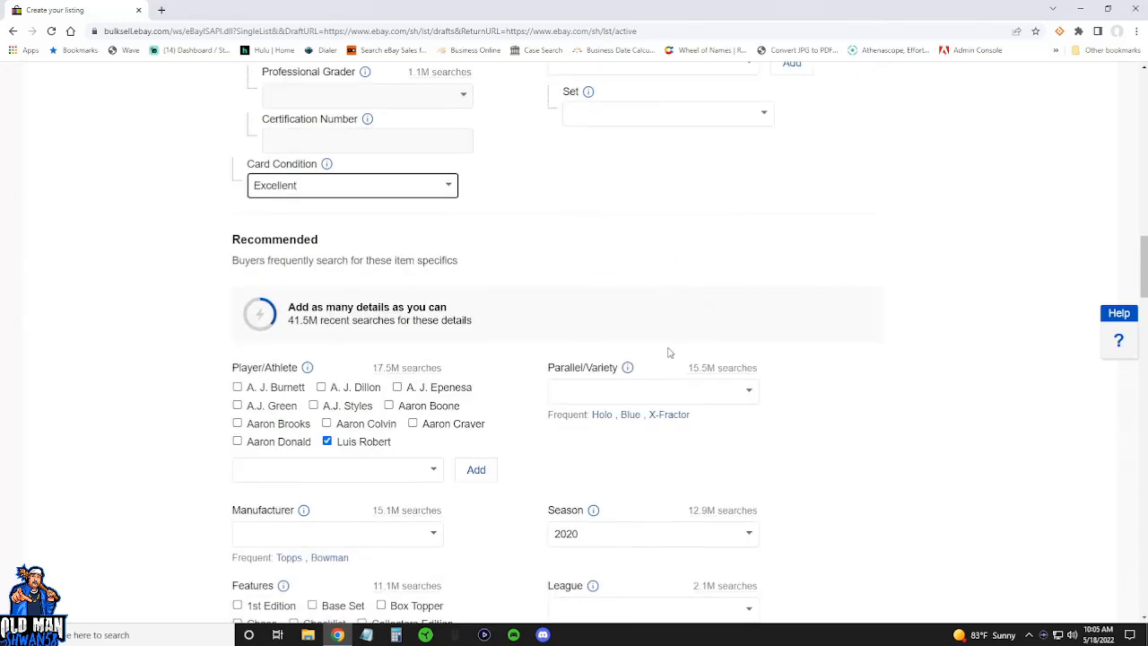
scroll(668, 351, "down", 1)
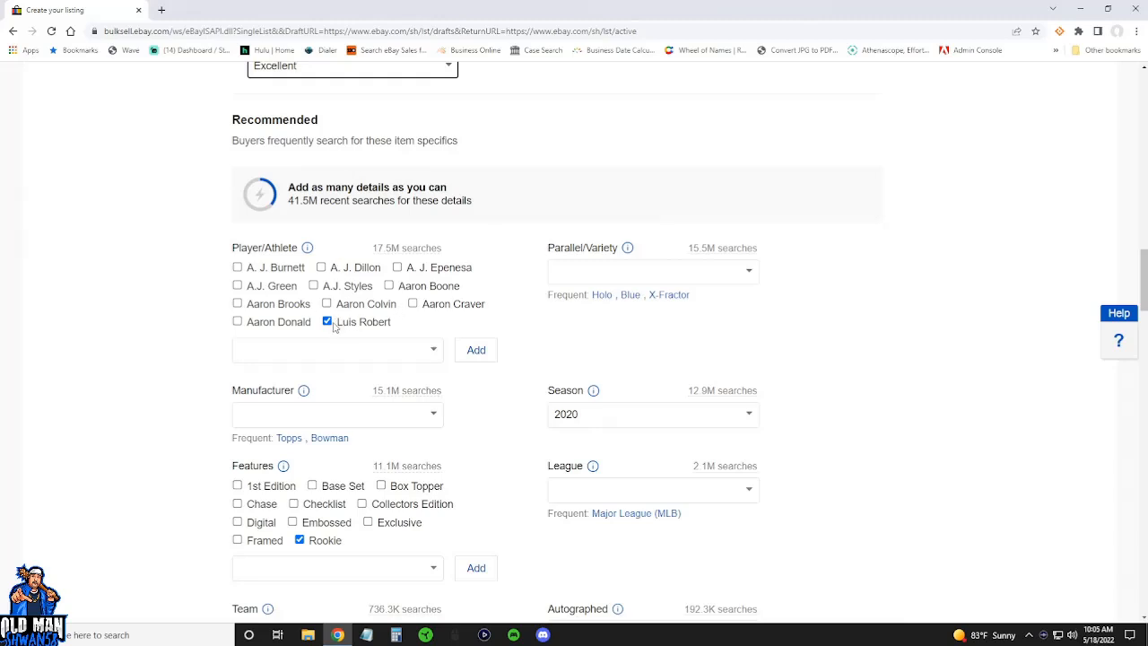
left_click(326, 351)
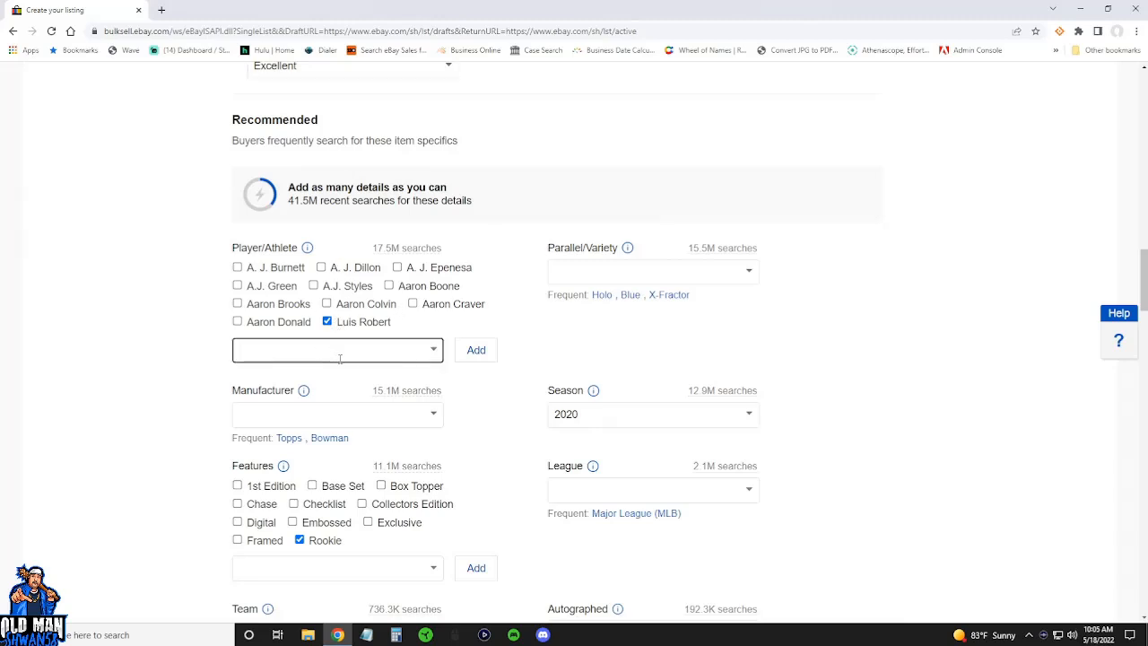
type("Mik")
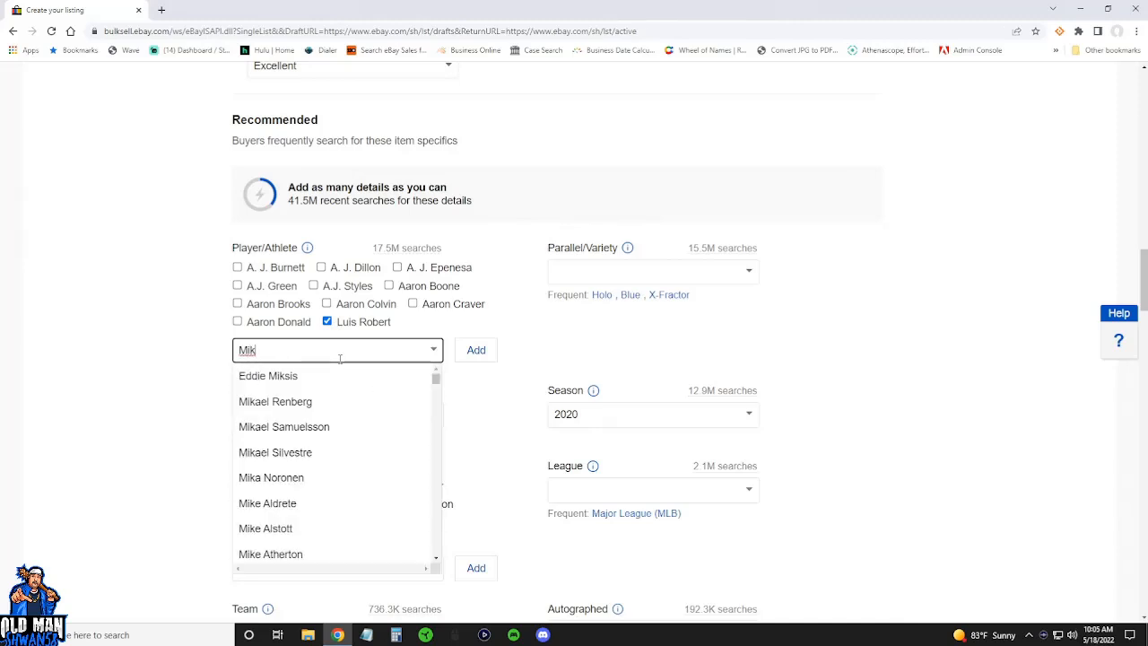
type("e")
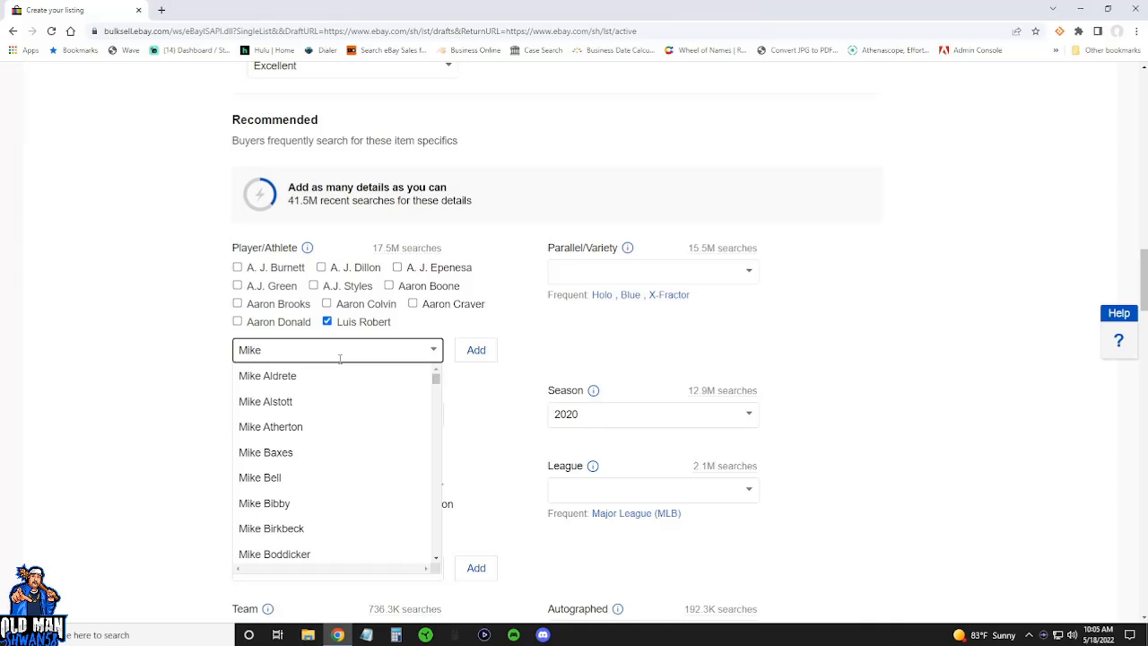
left_click(301, 478)
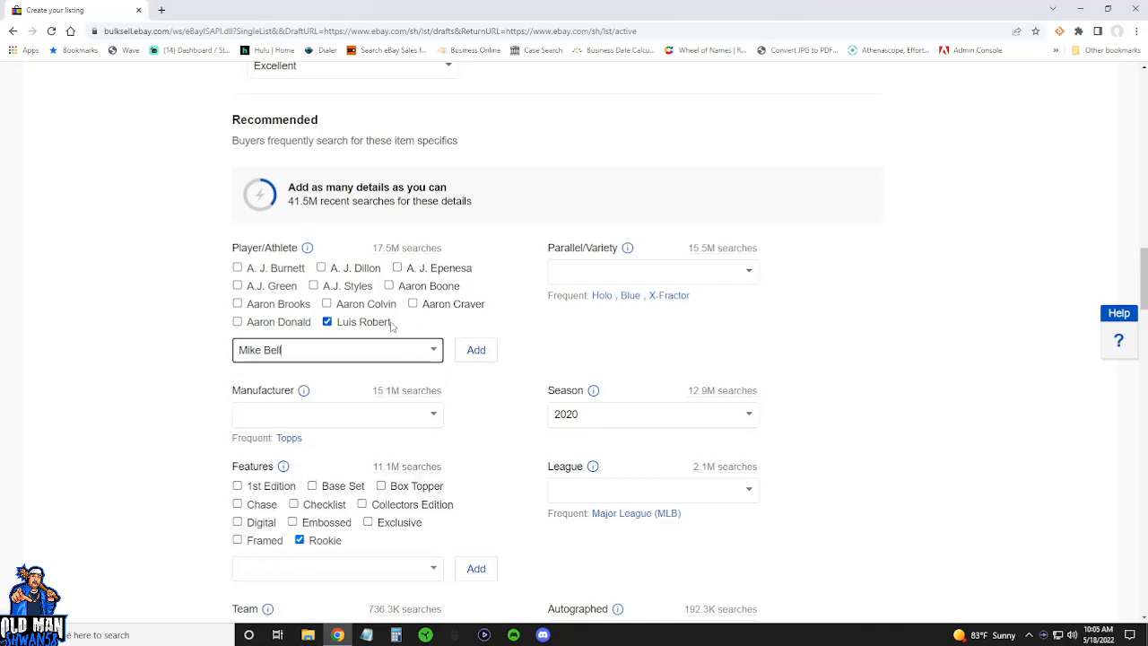
left_click_drag(289, 348, 215, 347)
key("BackSpace")
Set Parallel/Variety to Holo, Manufacturer to Topps and League to Major League (MLB).
left_click(601, 296)
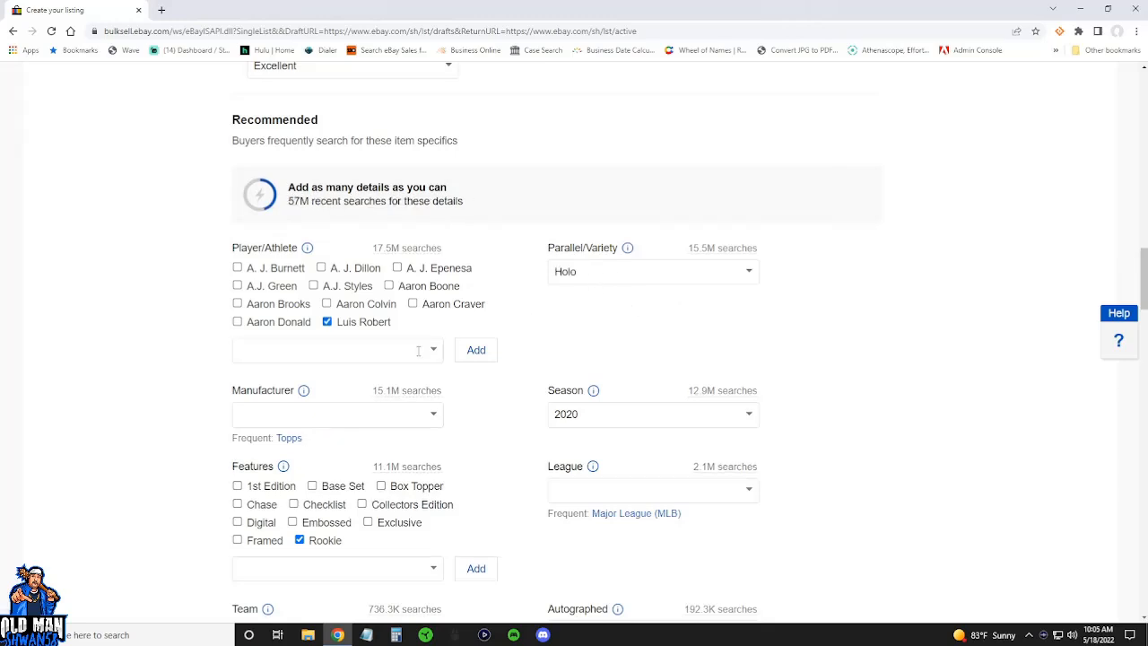
left_click(289, 438)
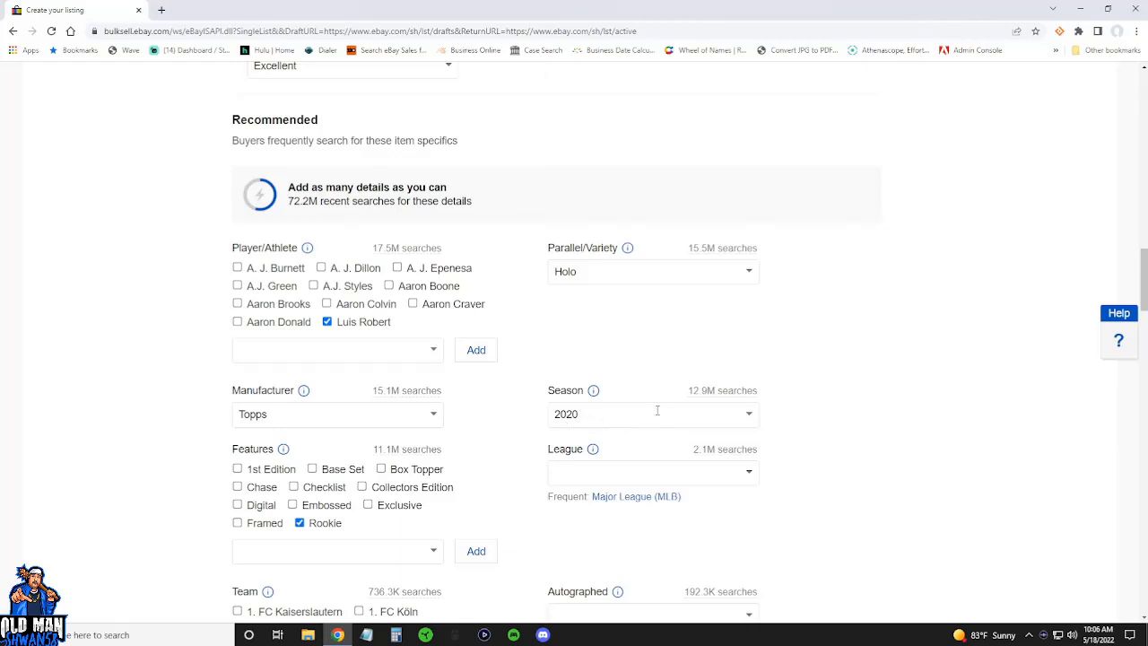
left_click(646, 503)
Add Chicago White Sox as the Team item specific.
scroll(587, 514, "down", 1)
scroll(588, 514, "down", 1)
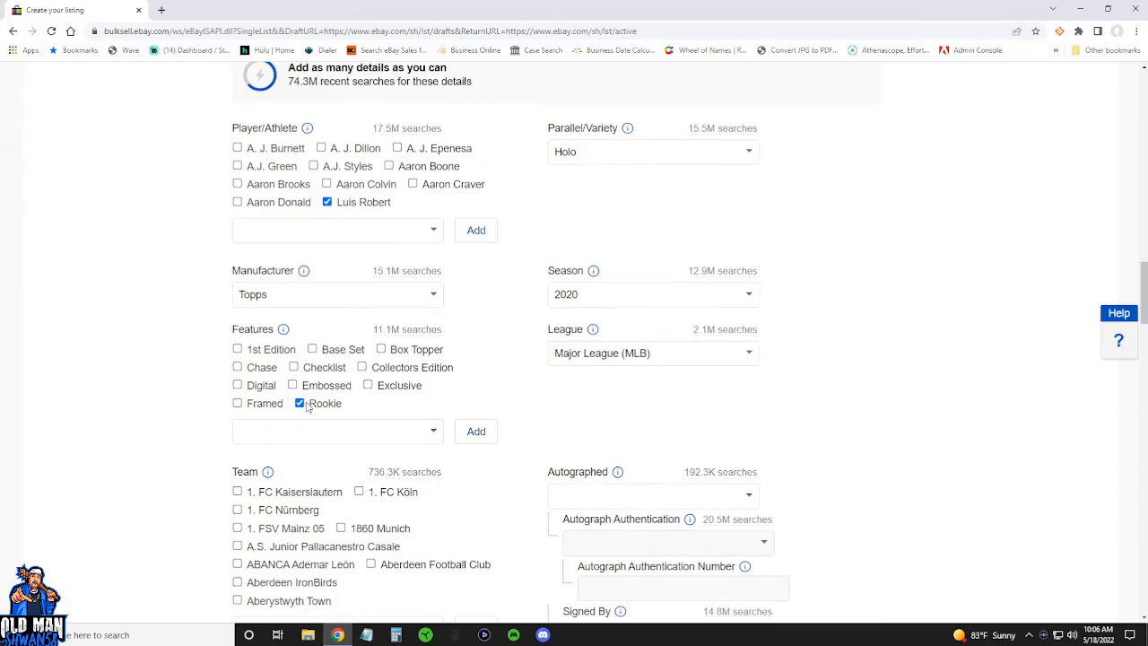
scroll(594, 404, "down", 2)
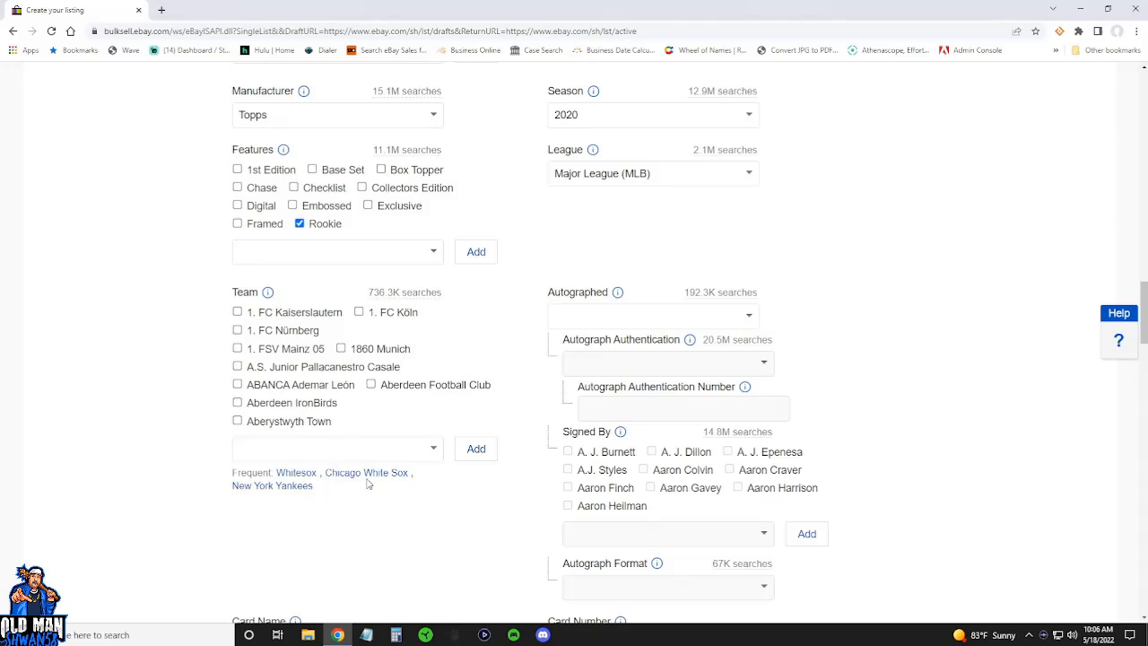
left_click(351, 446)
type("C")
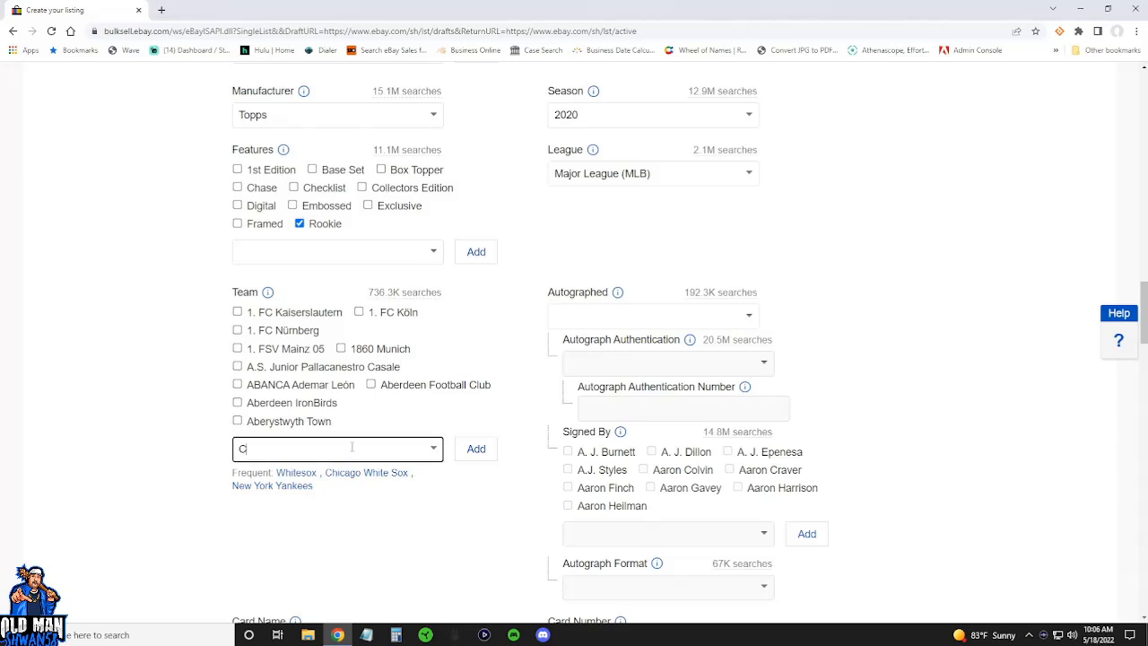
type("hicag")
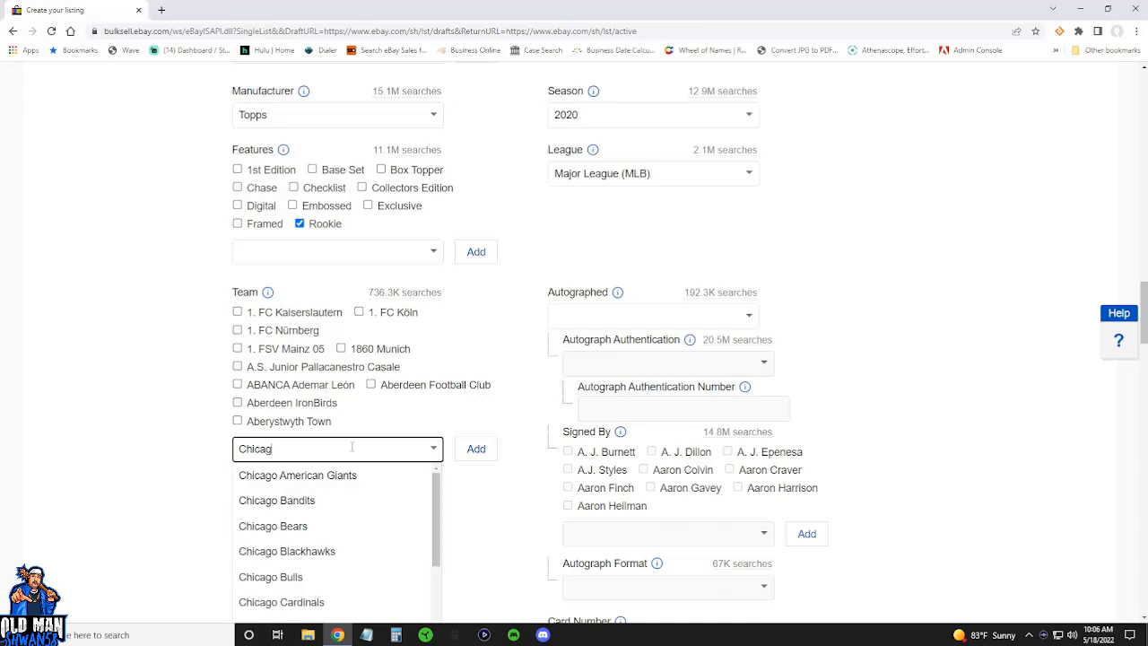
type("o Whi")
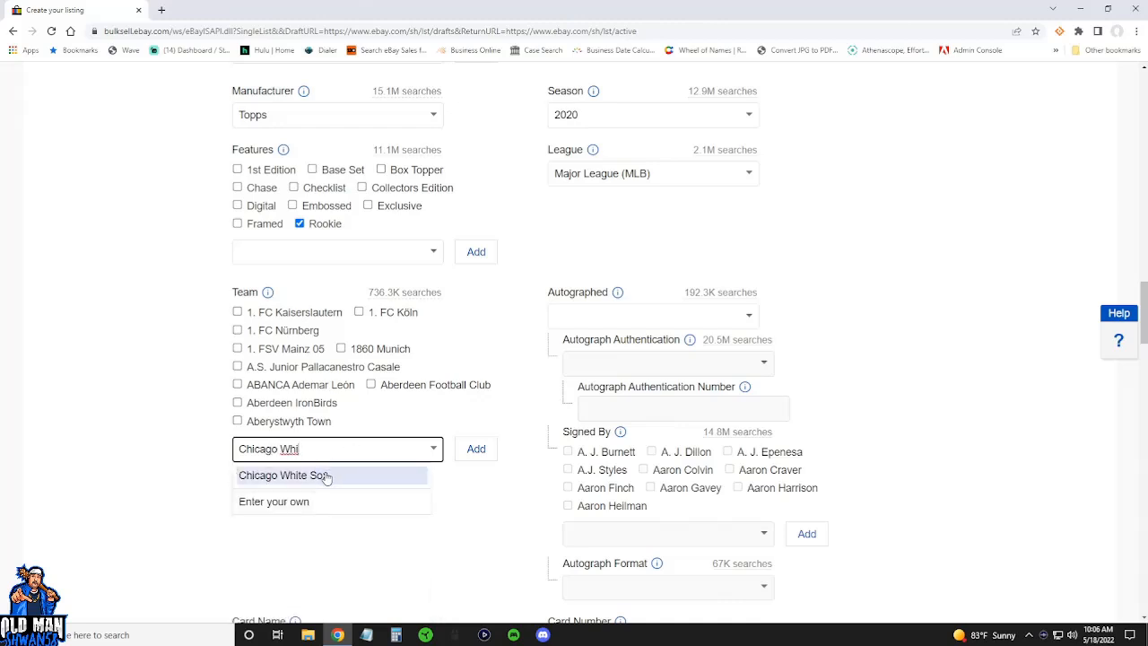
left_click(325, 475)
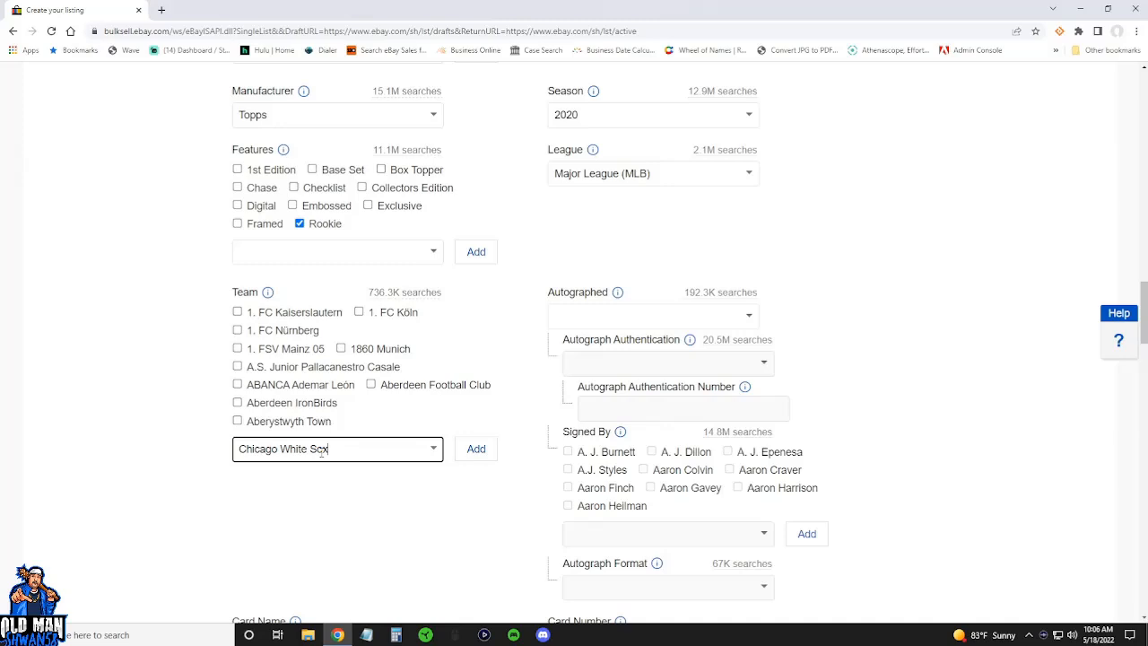
left_click(475, 449)
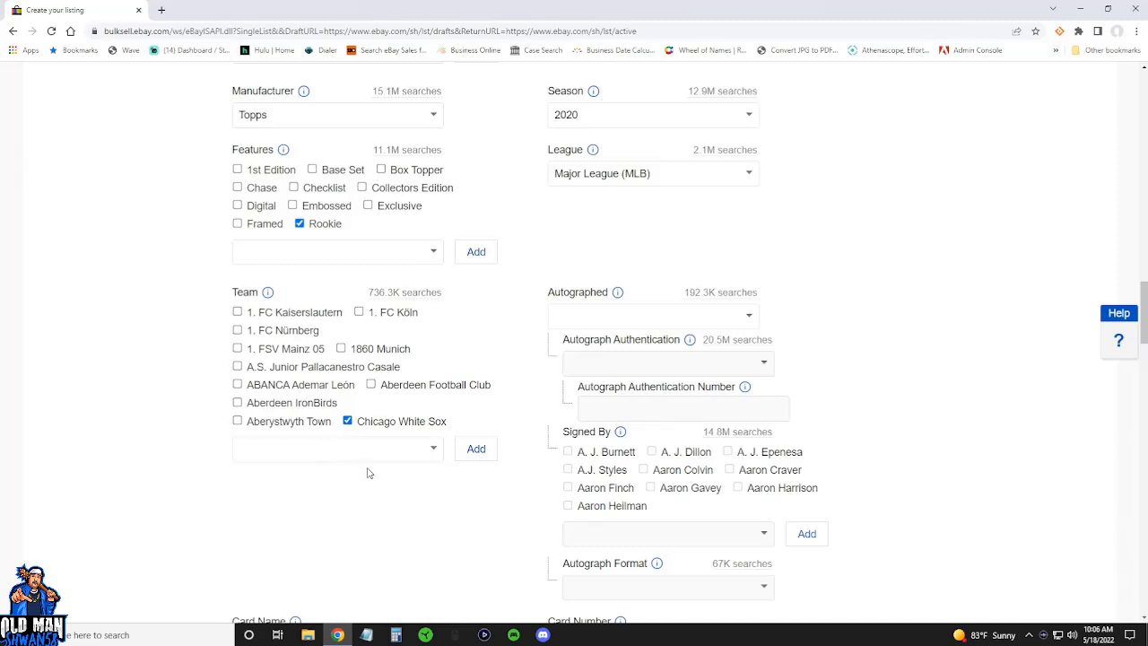
Set the Autographed item specific to No.
left_click(750, 319)
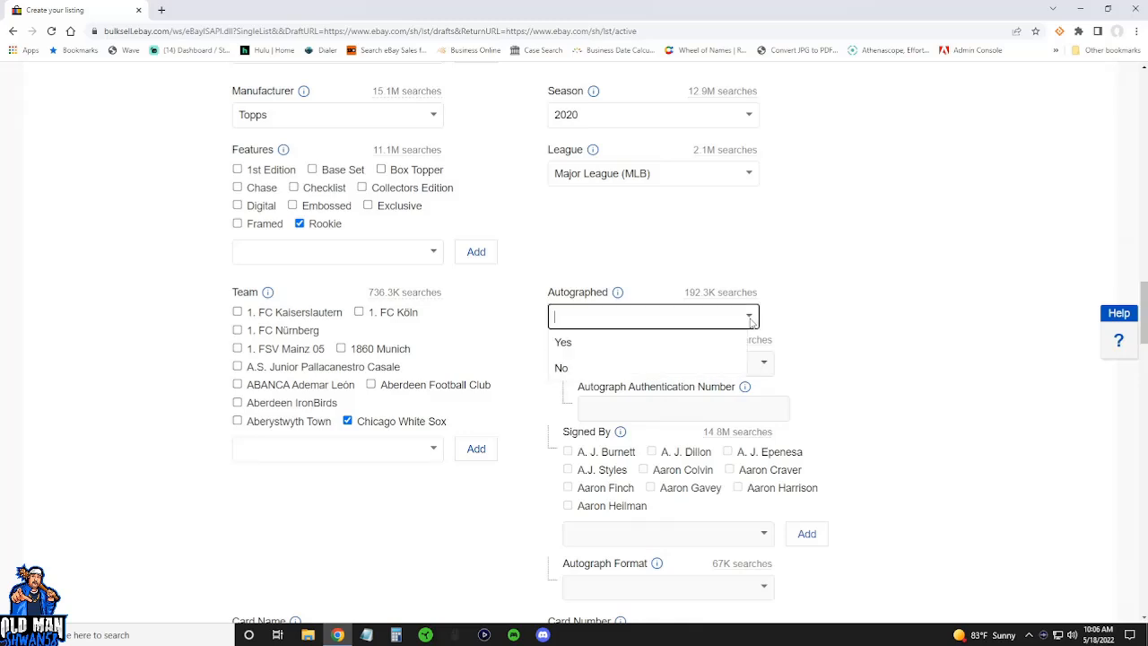
left_click(603, 370)
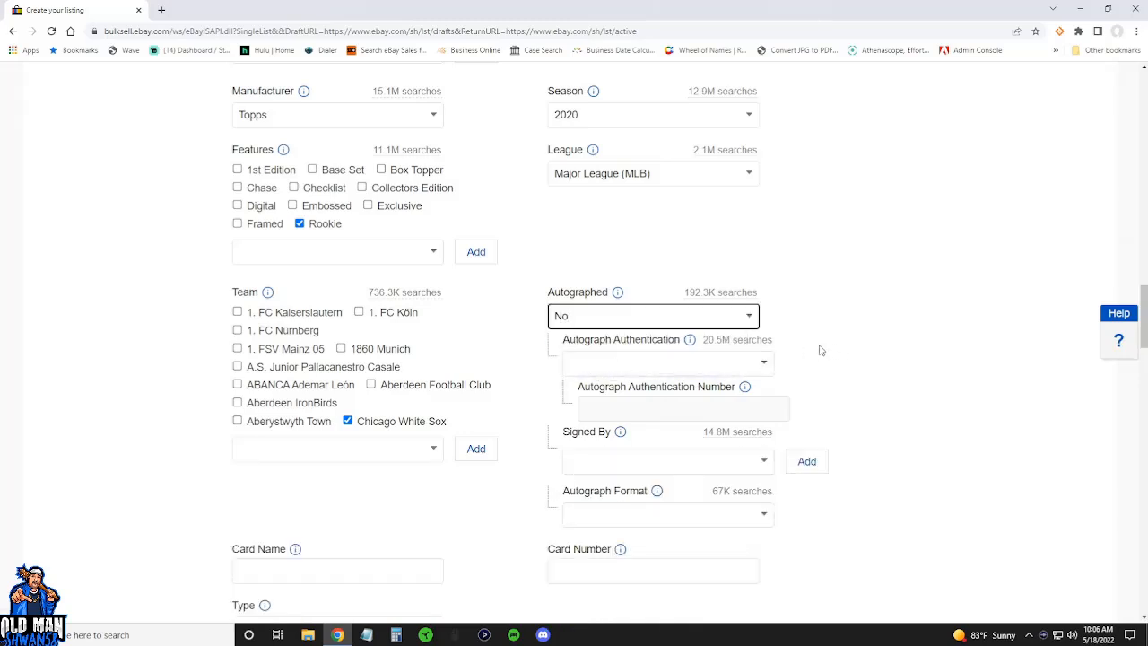
scroll(801, 351, "down", 1)
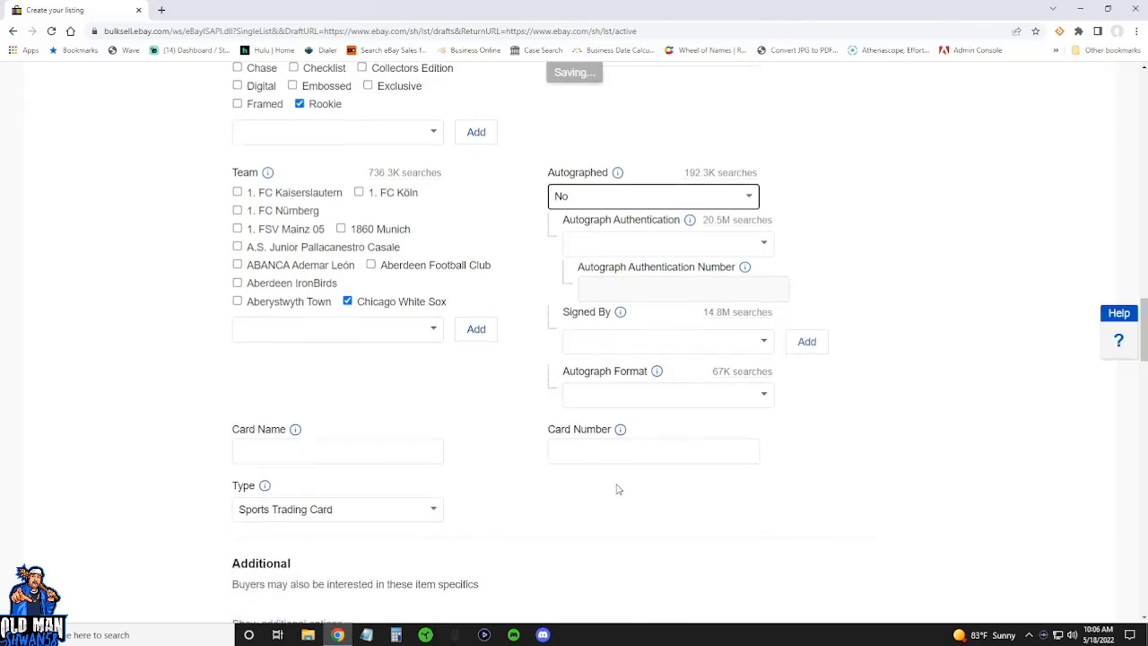
scroll(481, 400, "down", 3)
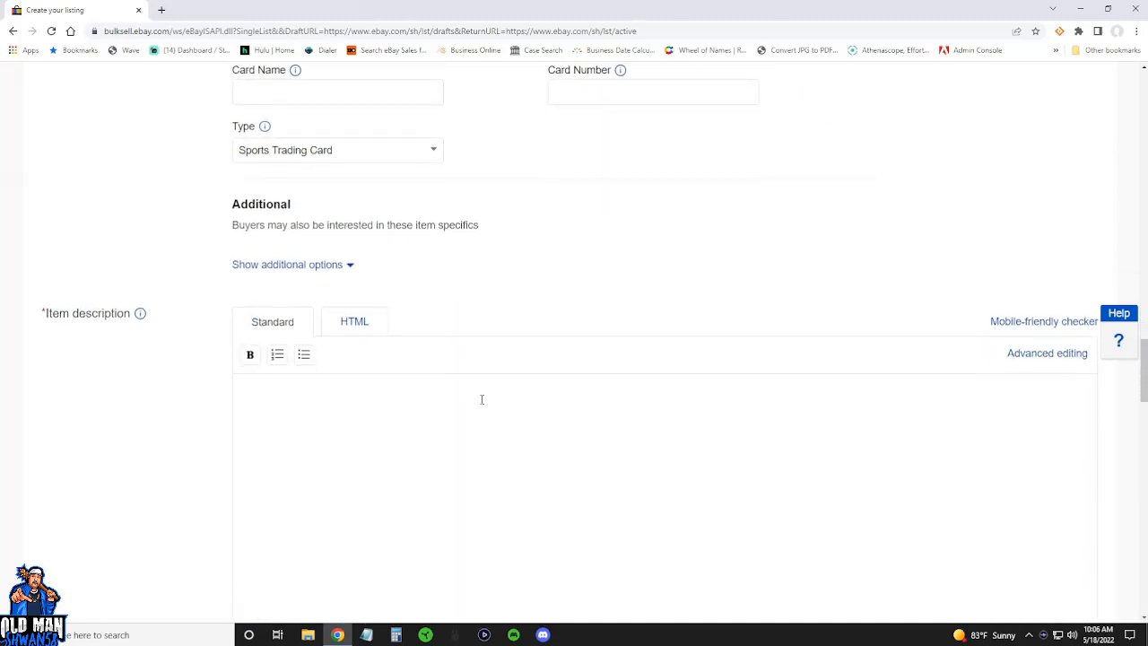
scroll(503, 380, "down", 2)
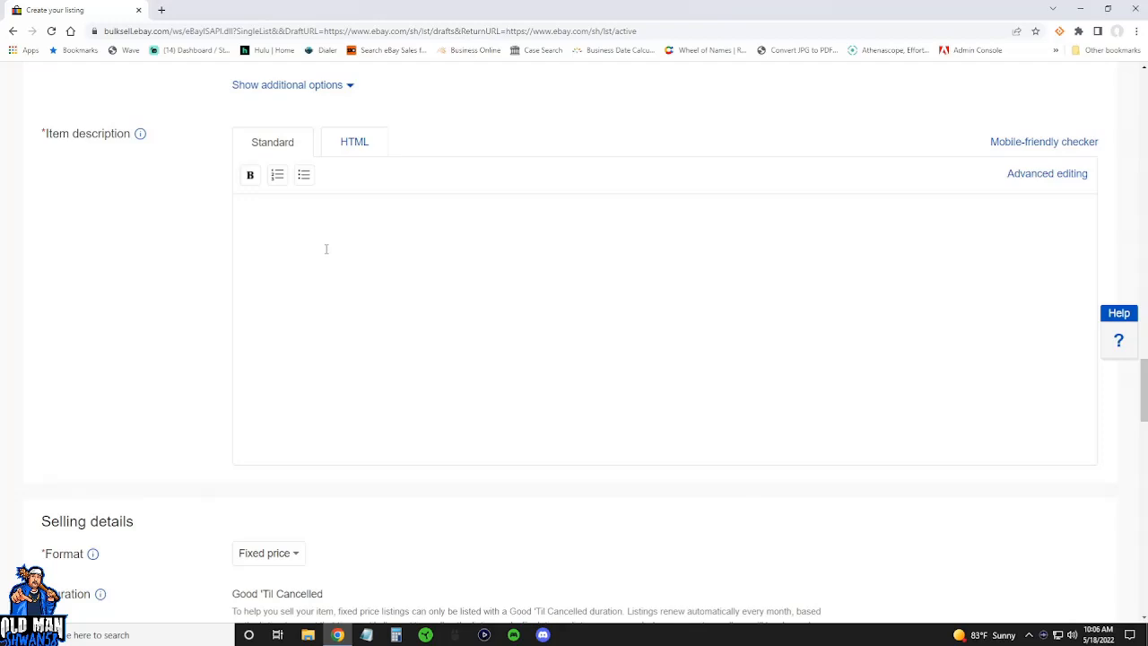
Review the listing's selling details, checking the available format choices along with duration, price and payment options.
scroll(326, 248, "down", 3)
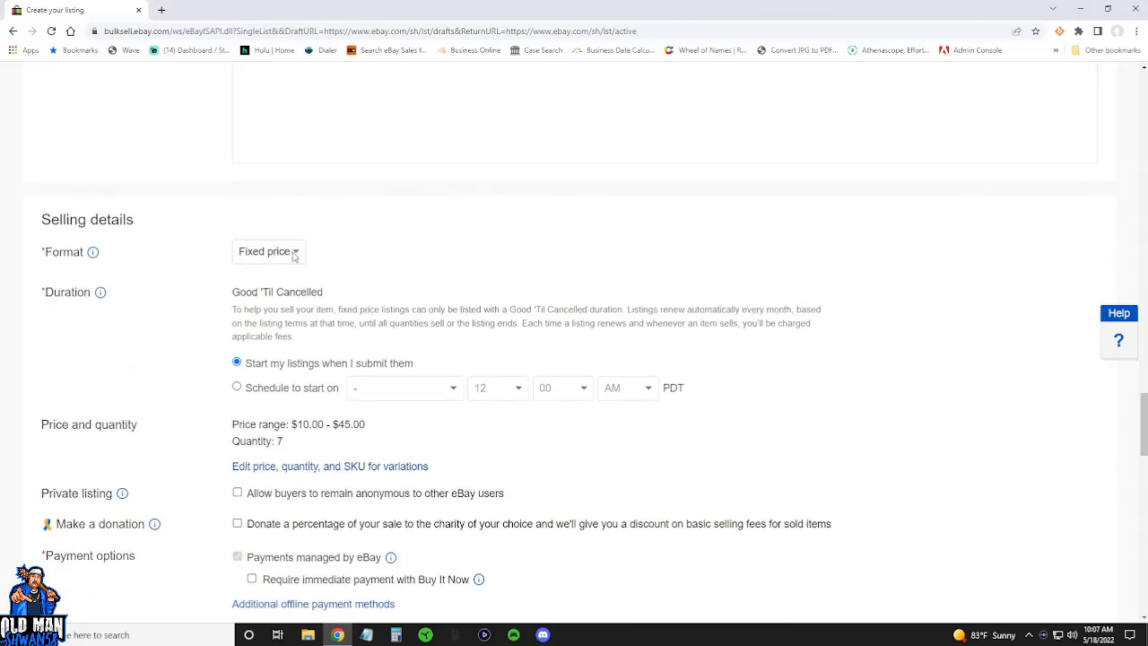
scroll(293, 256, "down", 1)
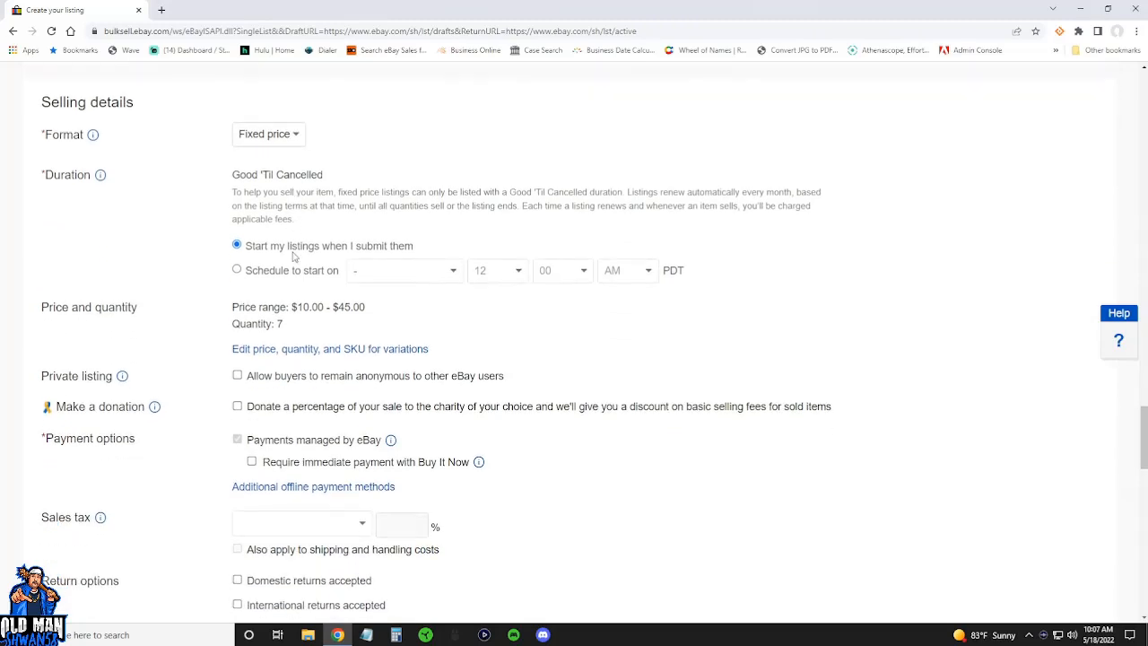
left_click(297, 134)
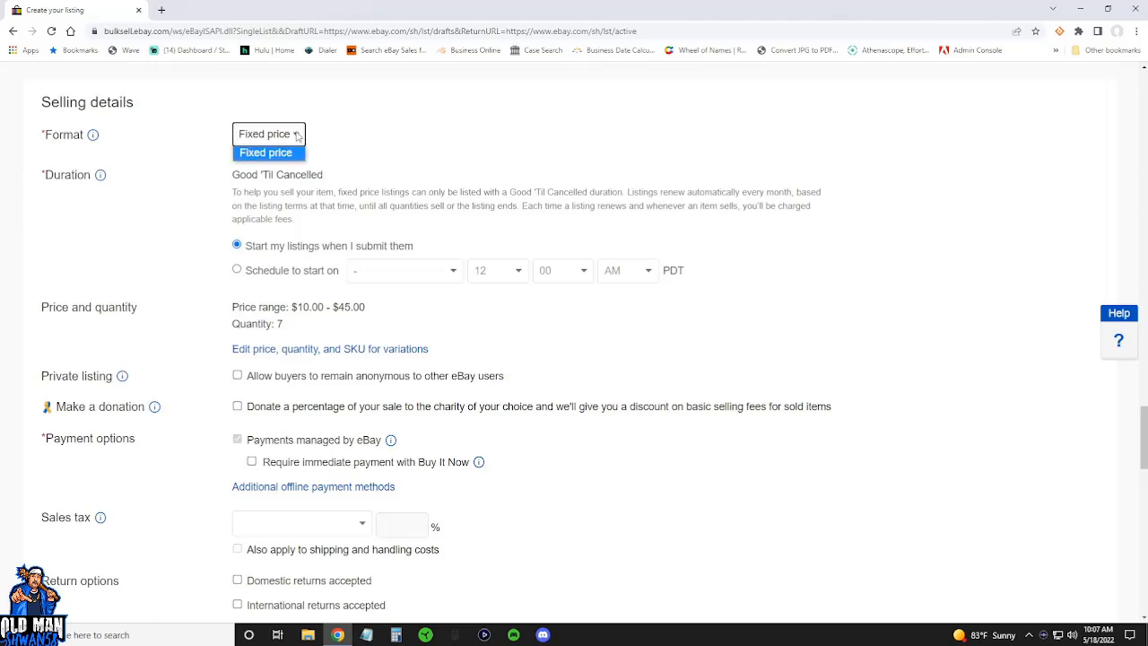
left_click(385, 138)
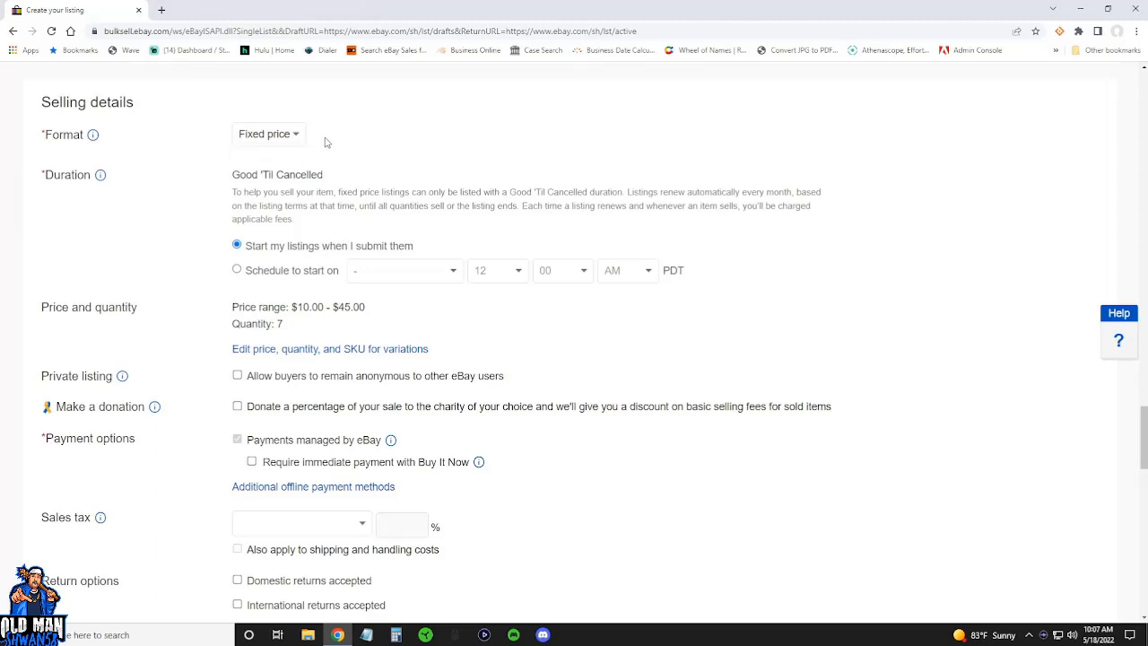
scroll(269, 191, "down", 1)
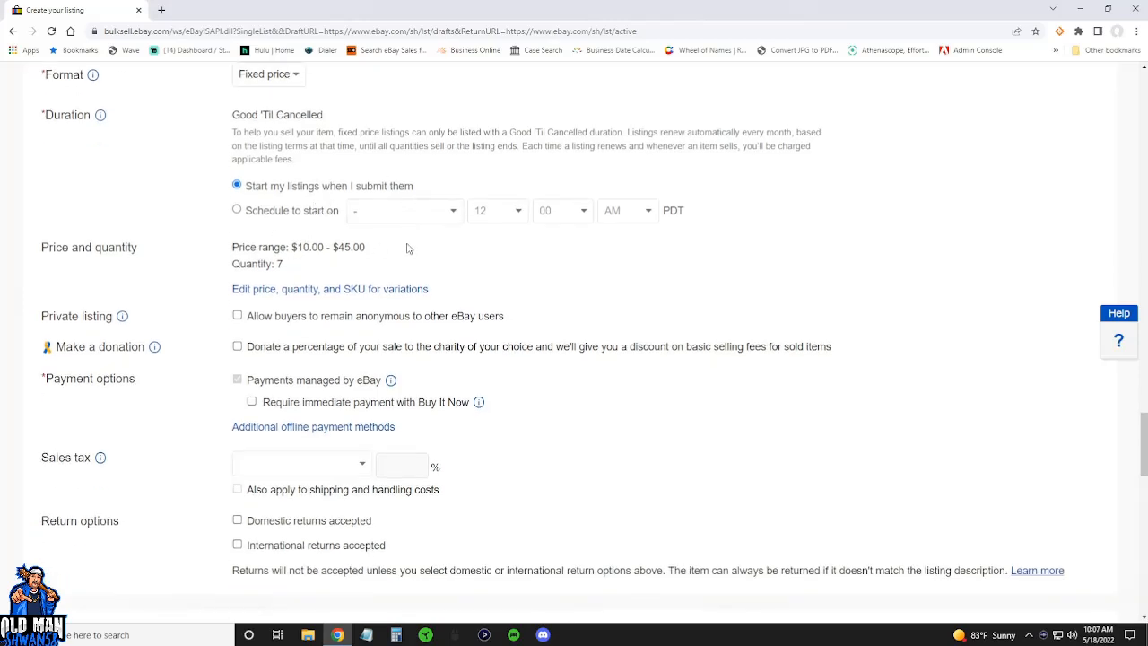
scroll(408, 248, "down", 3)
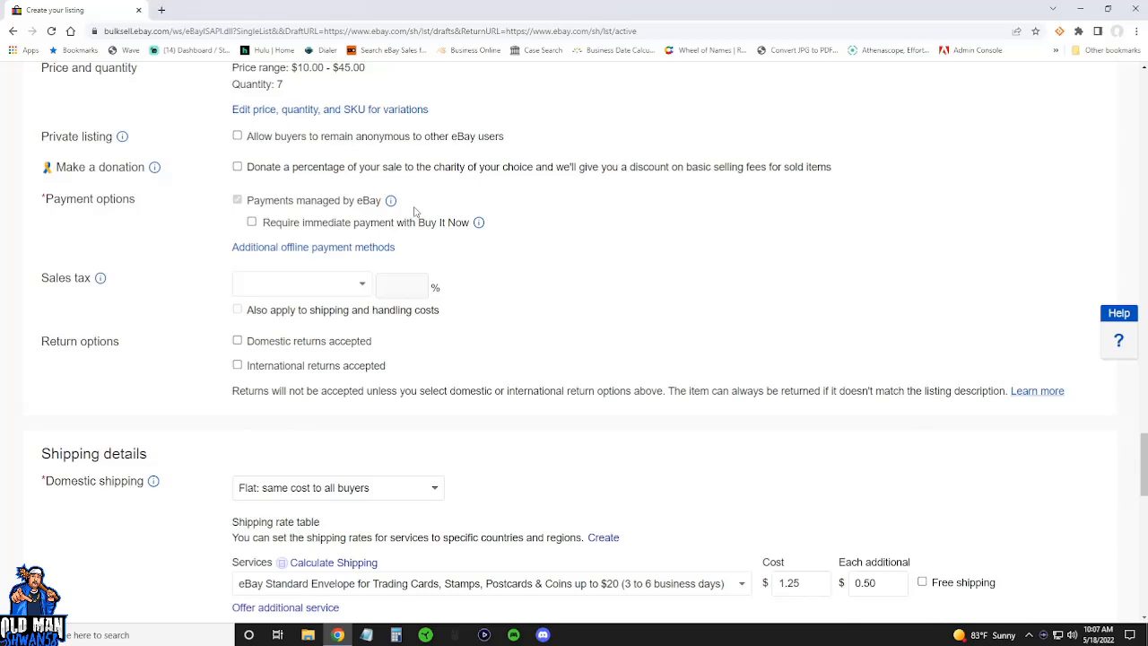
Review the listing's return, shipping, package and promotion settings.
scroll(415, 212, "down", 3)
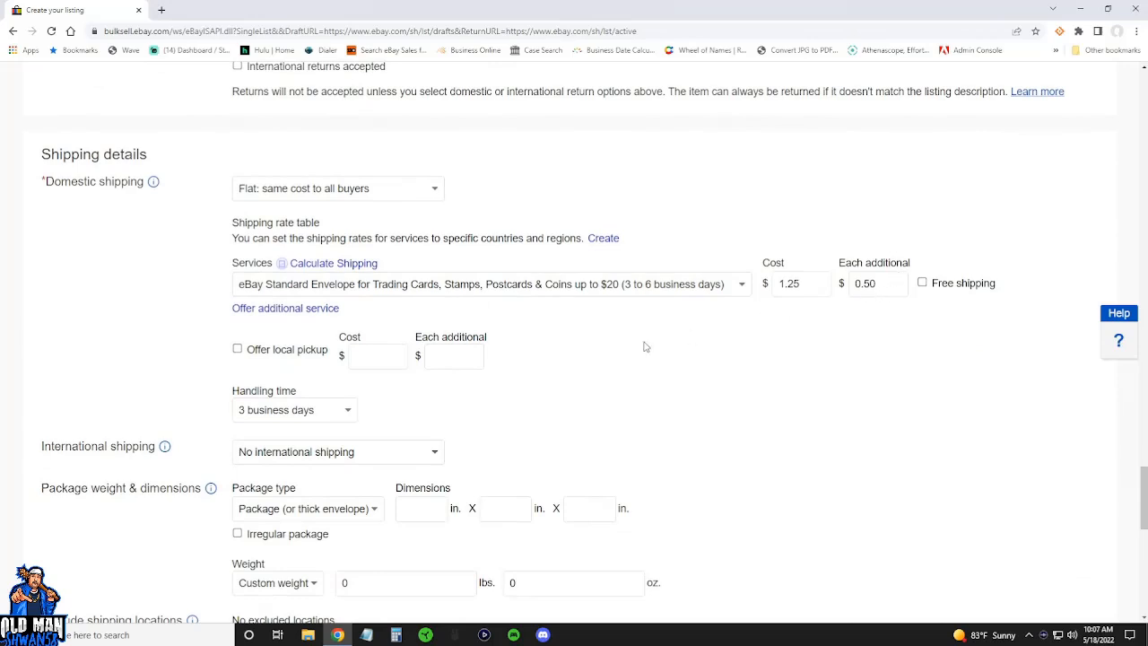
scroll(645, 346, "down", 2)
scroll(649, 302, "up", 1)
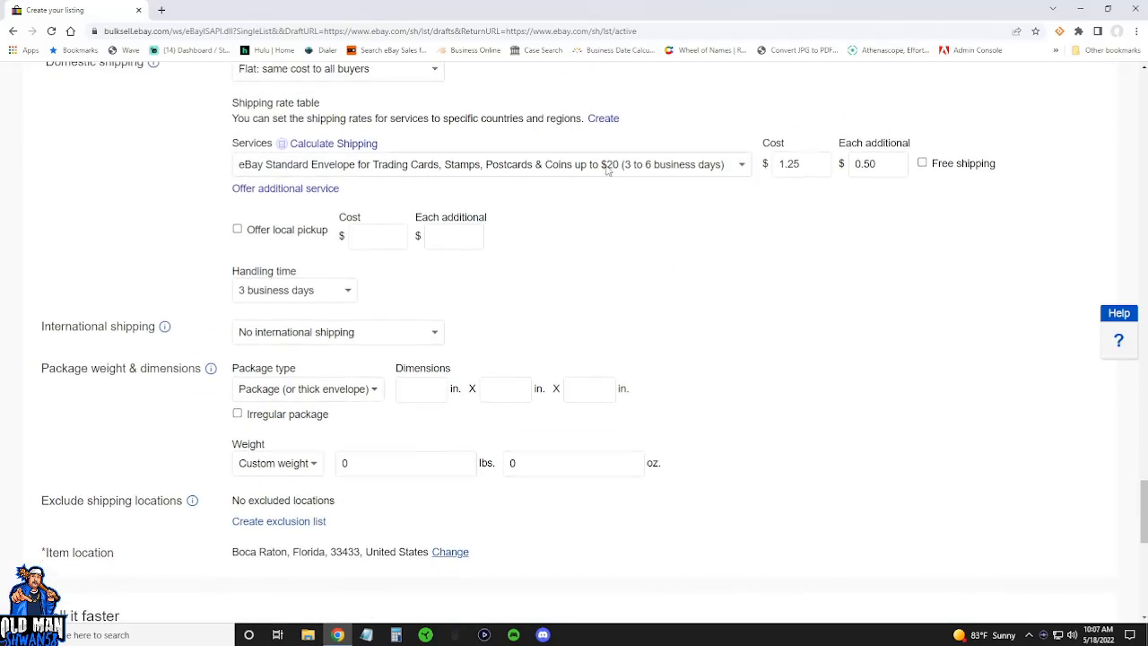
scroll(635, 257, "down", 3)
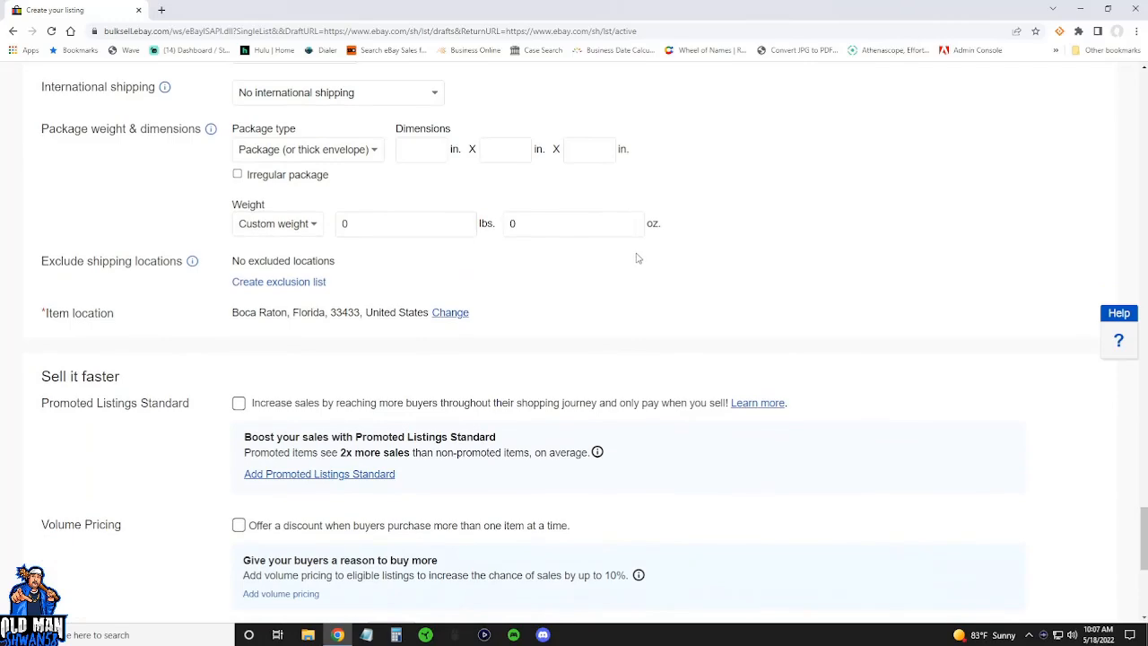
scroll(638, 258, "down", 2)
scroll(638, 256, "up", 3)
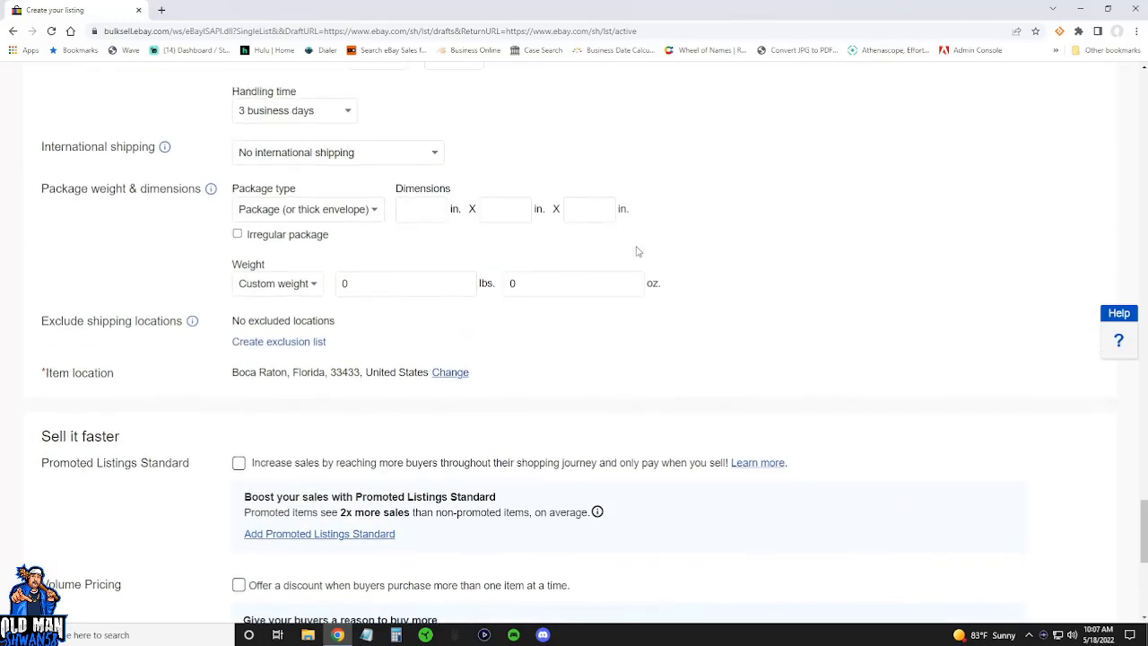
scroll(628, 265, "down", 3)
scroll(627, 274, "up", 4)
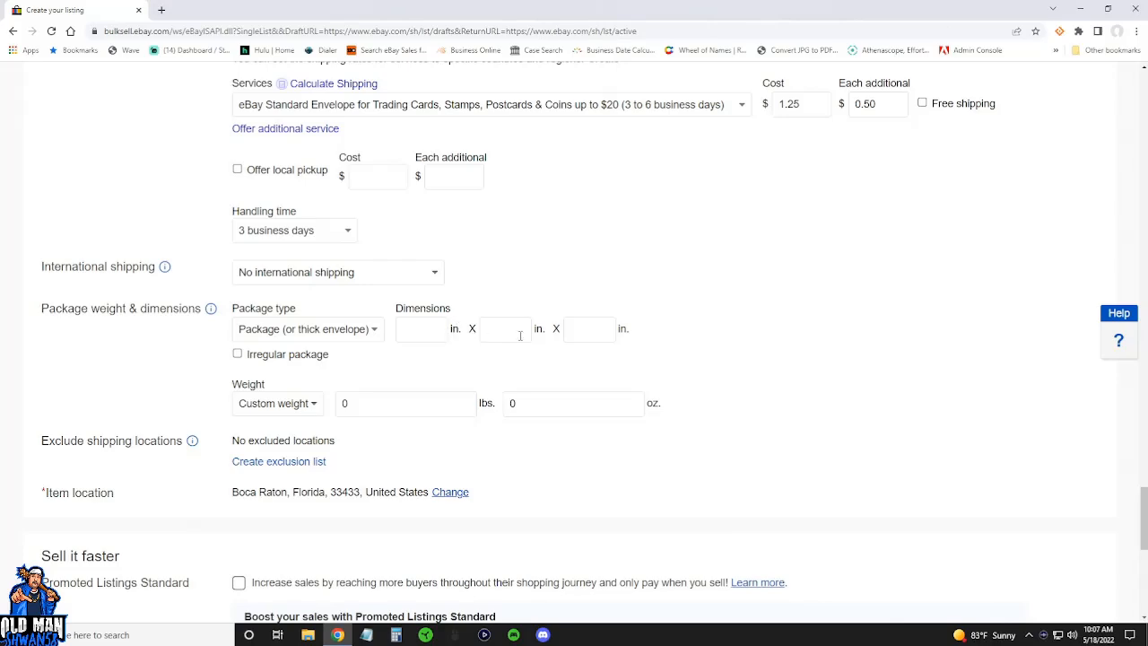
scroll(519, 335, "down", 3)
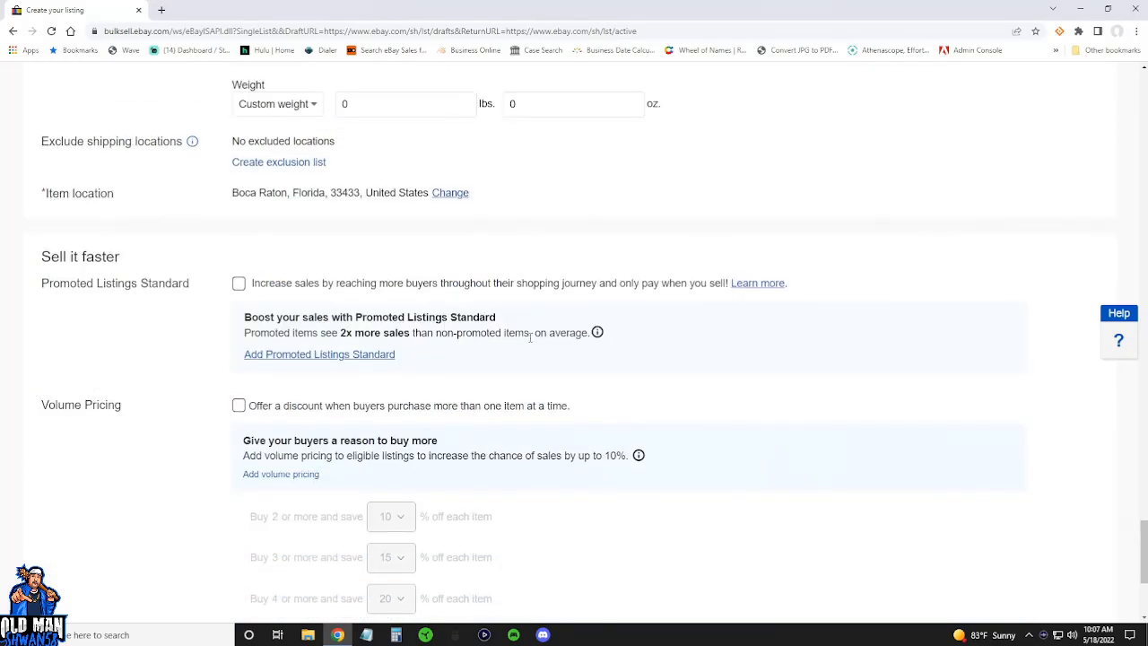
Set the package dimensions to 8 x 6 x 1 in.
scroll(530, 337, "up", 3)
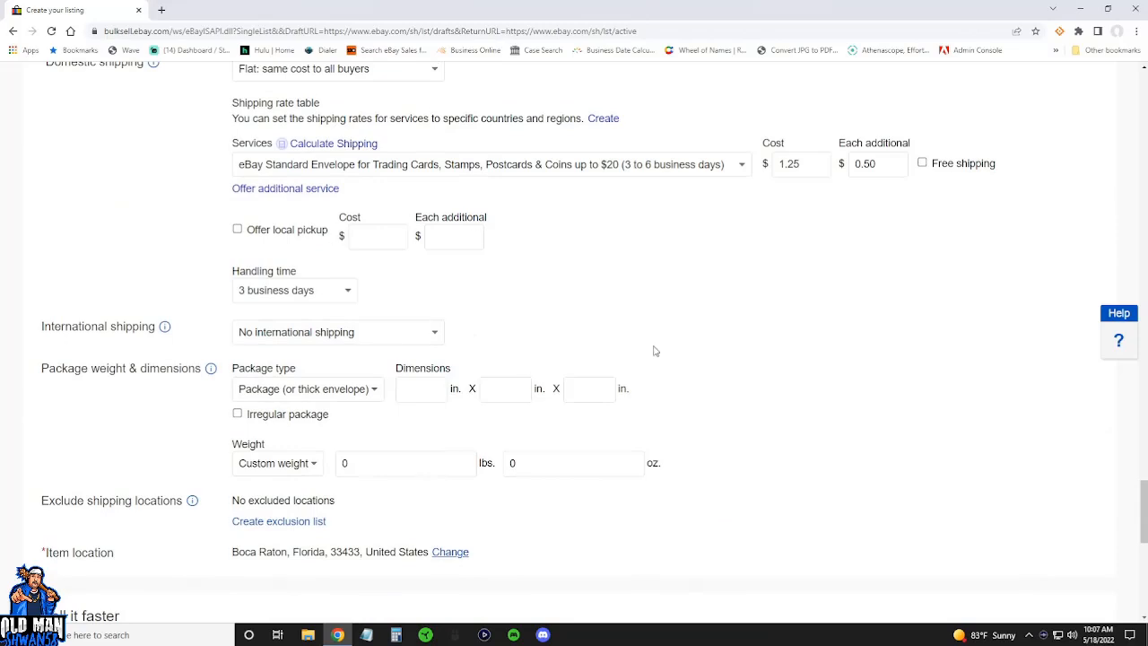
left_click(525, 391)
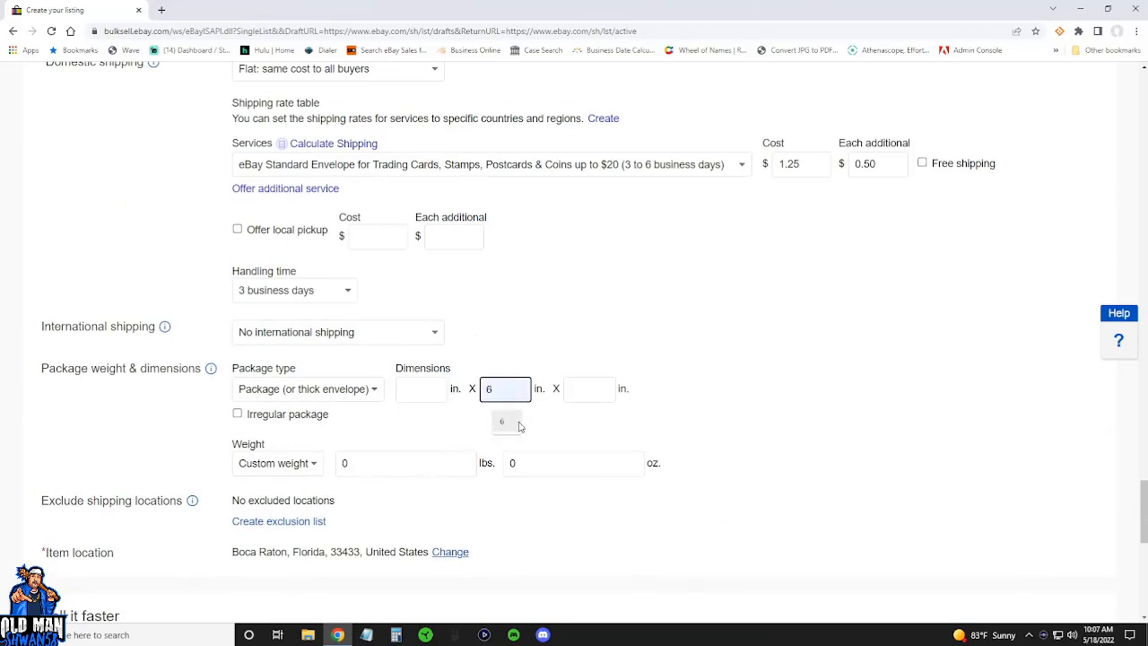
left_click(521, 426)
left_click(599, 389)
left_click(422, 388)
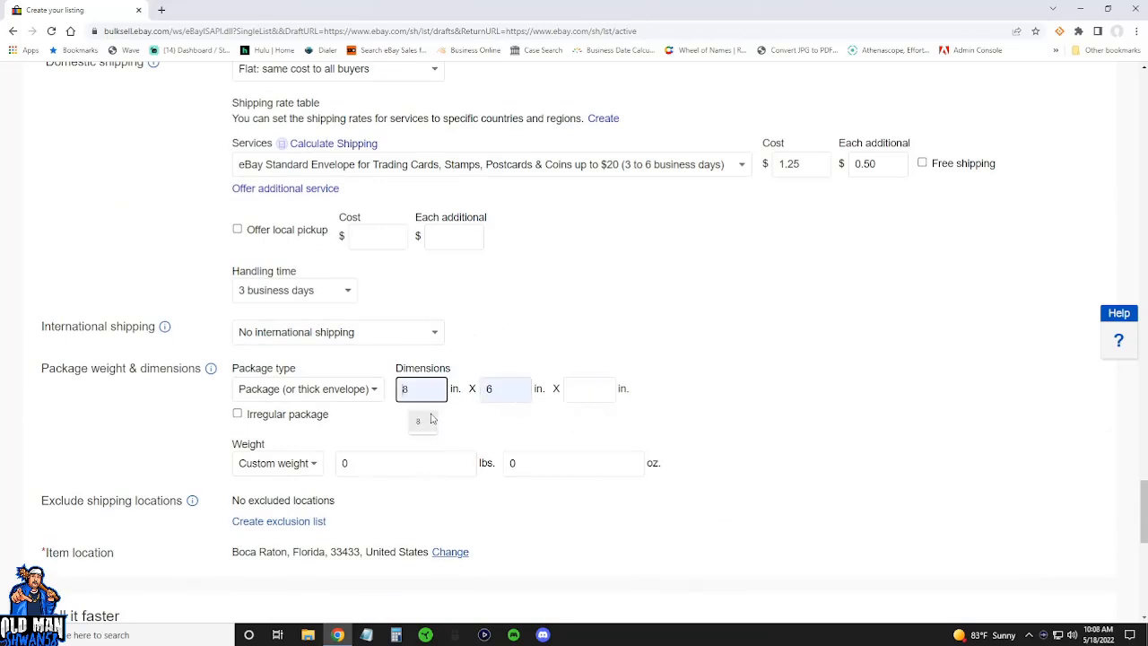
left_click(425, 421)
left_click(590, 390)
left_click(588, 421)
Set the custom package weight to 1 oz.
left_click(540, 461)
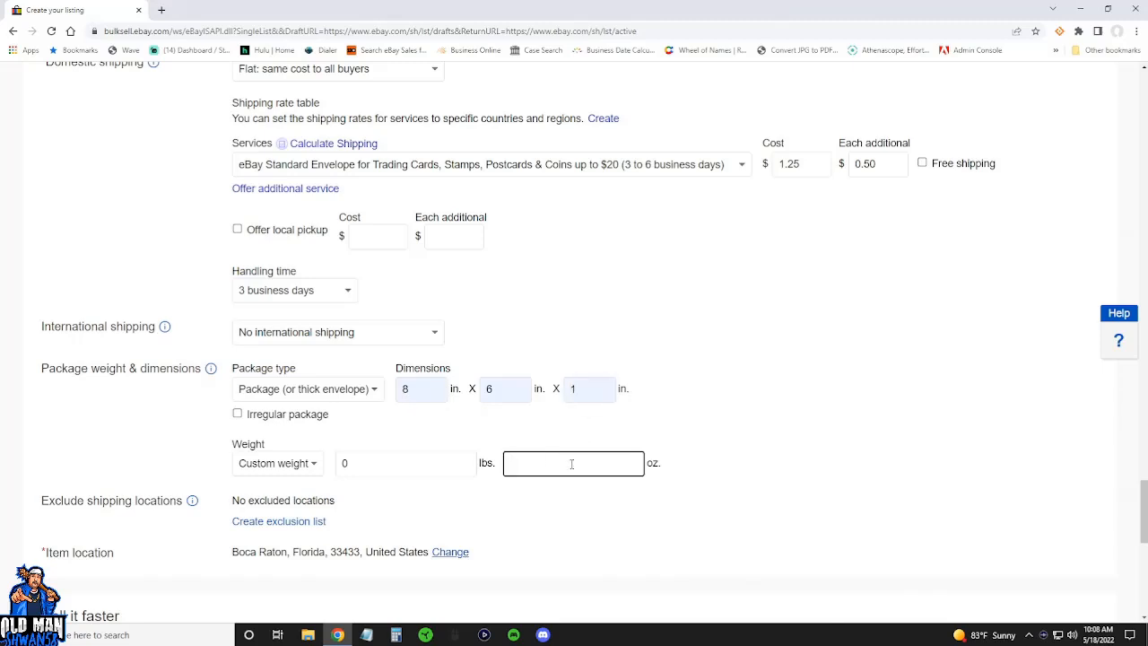
left_click(571, 462)
left_click(570, 496)
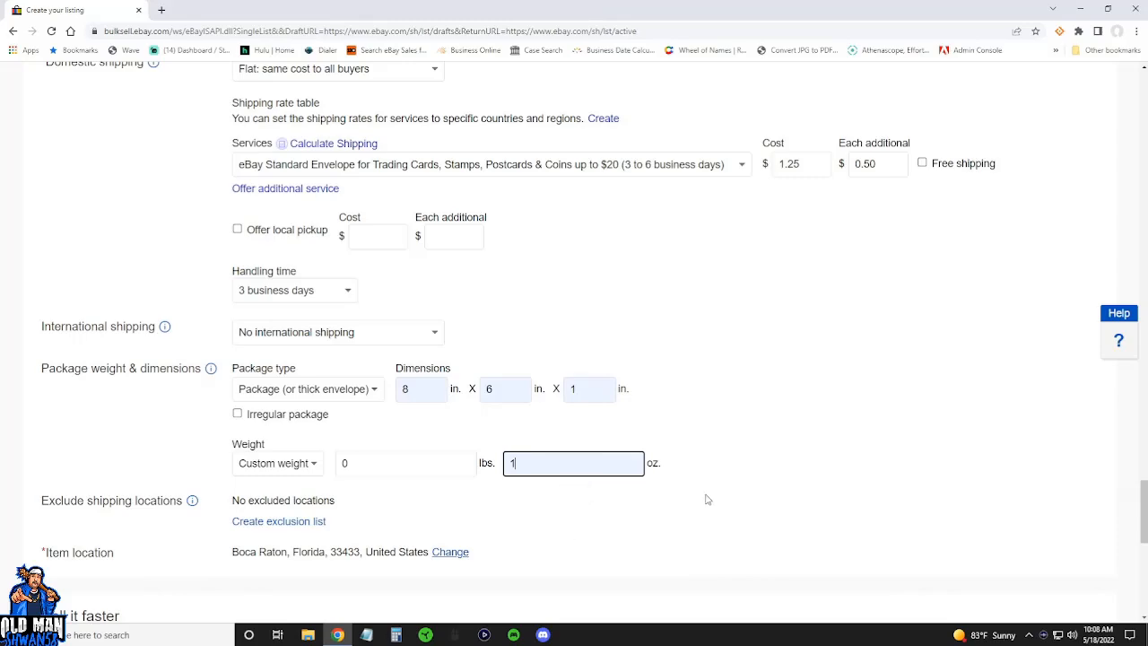
left_click(787, 479)
Save the listing as a draft.
scroll(787, 475, "down", 3)
scroll(787, 470, "up", 5)
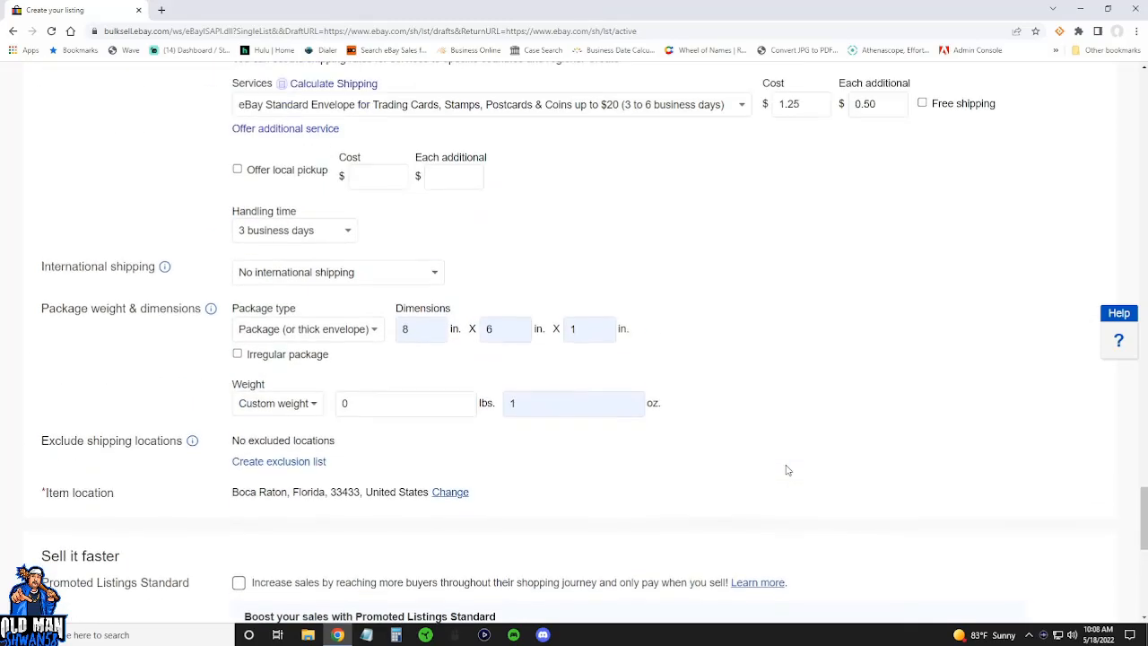
scroll(725, 439, "down", 9)
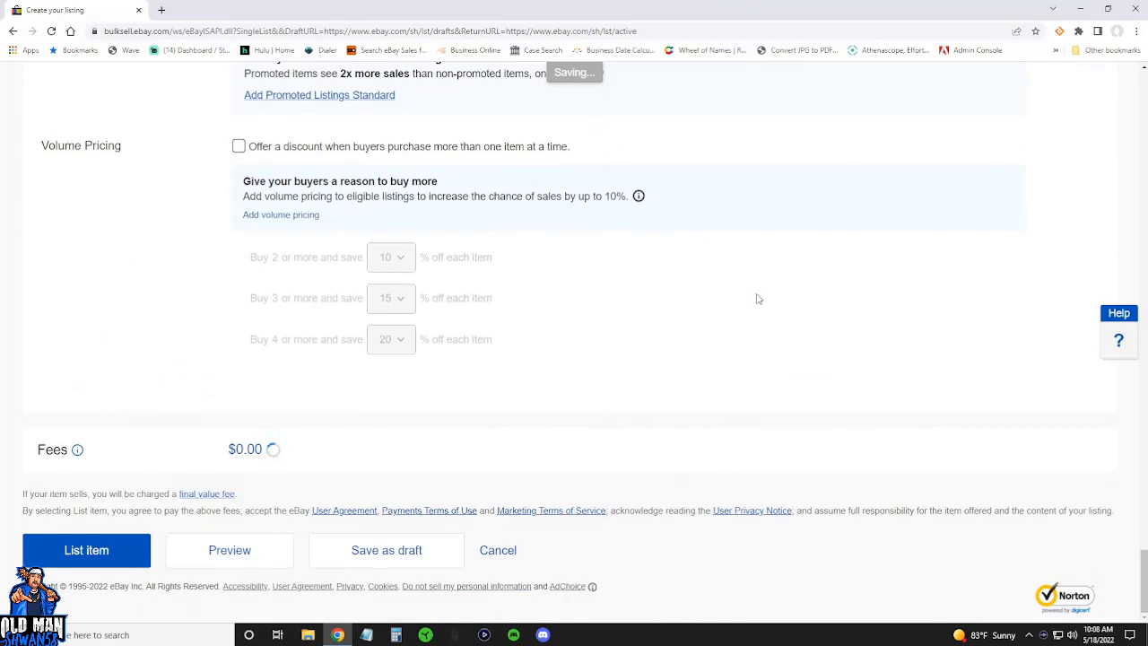
left_click(409, 556)
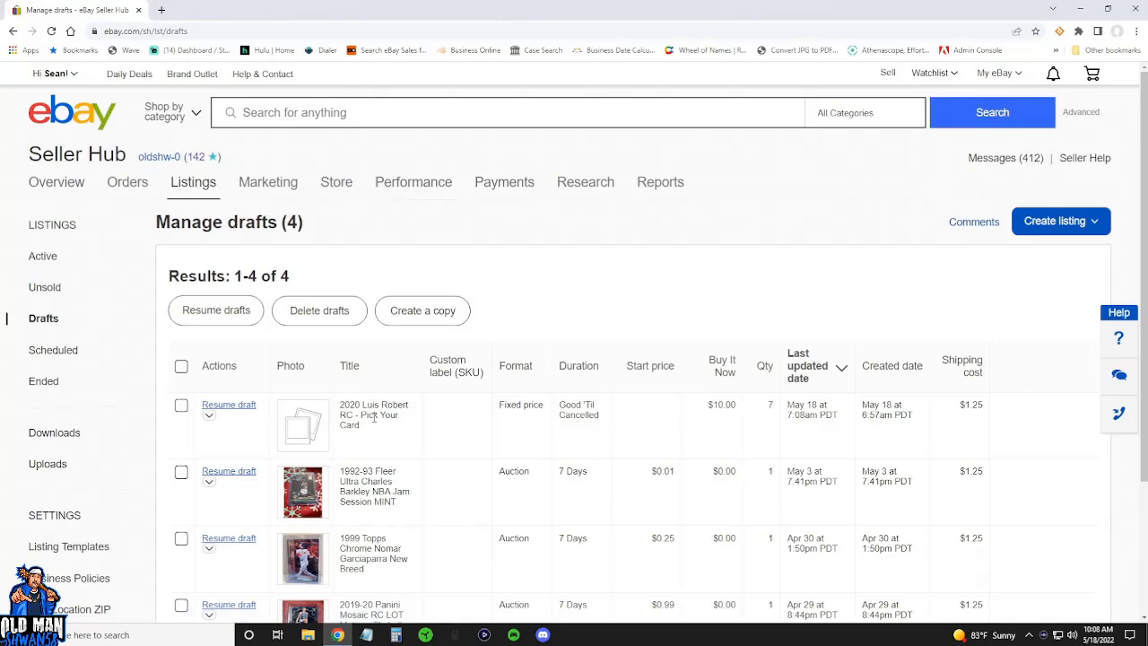
Resume the "2020 Luis Robert RC - Pick Your Card" draft and dismiss the new listing experience notice.
left_click(210, 418)
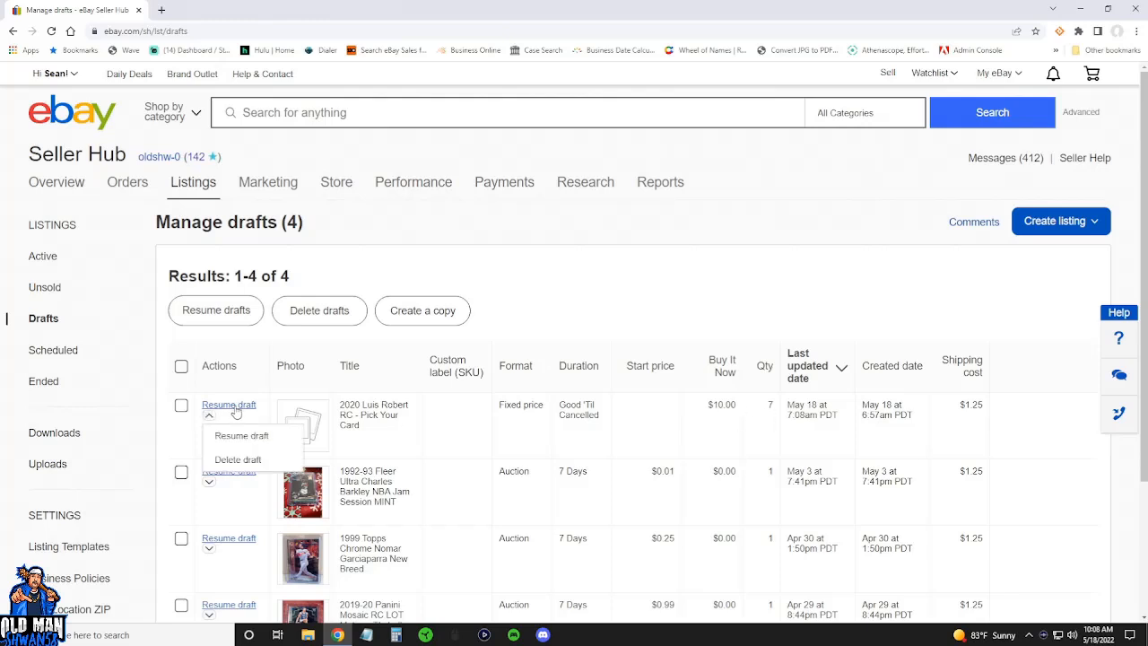
left_click(237, 408)
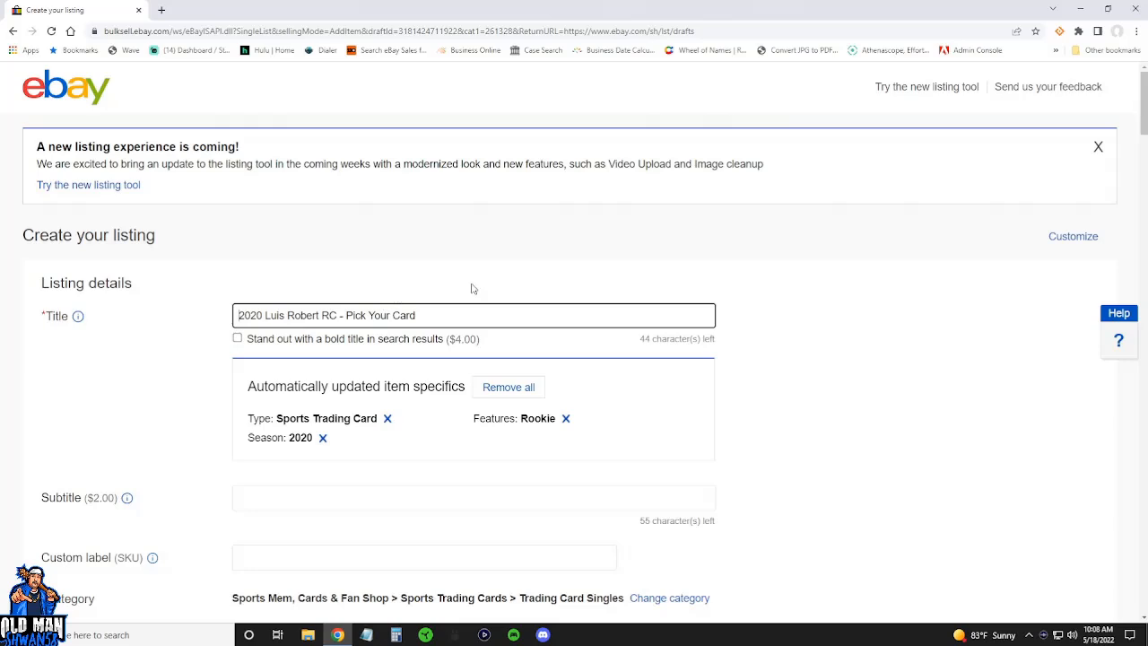
left_click(1098, 147)
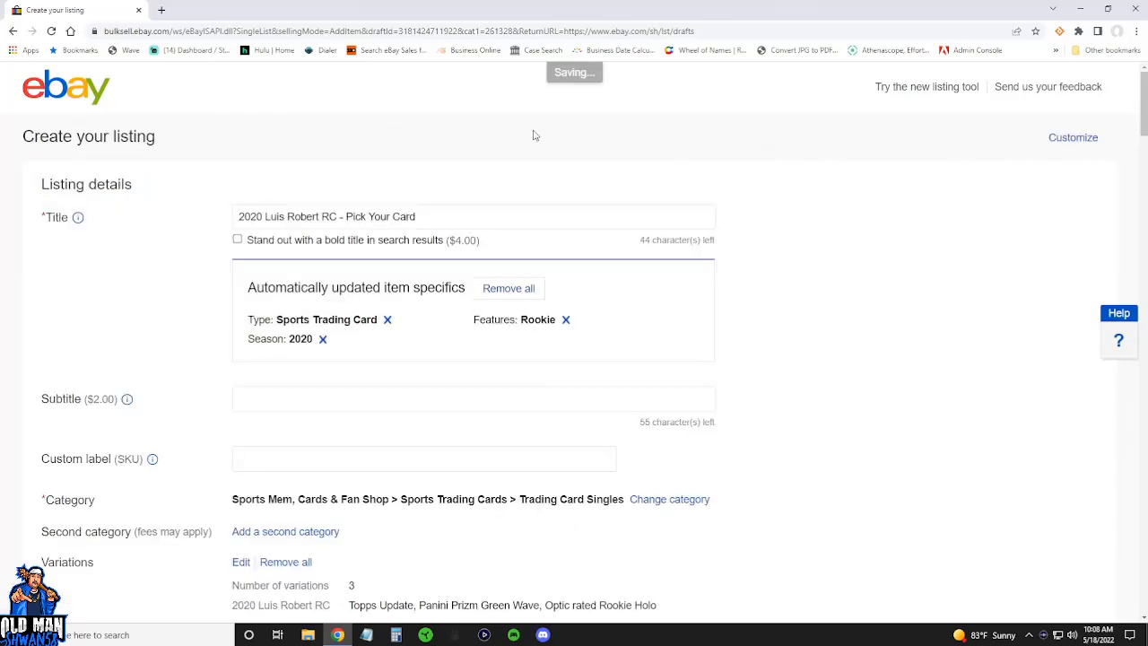
Leave the draft and go to the active listings in Seller Hub.
left_click(80, 90)
mouse_move(924, 72)
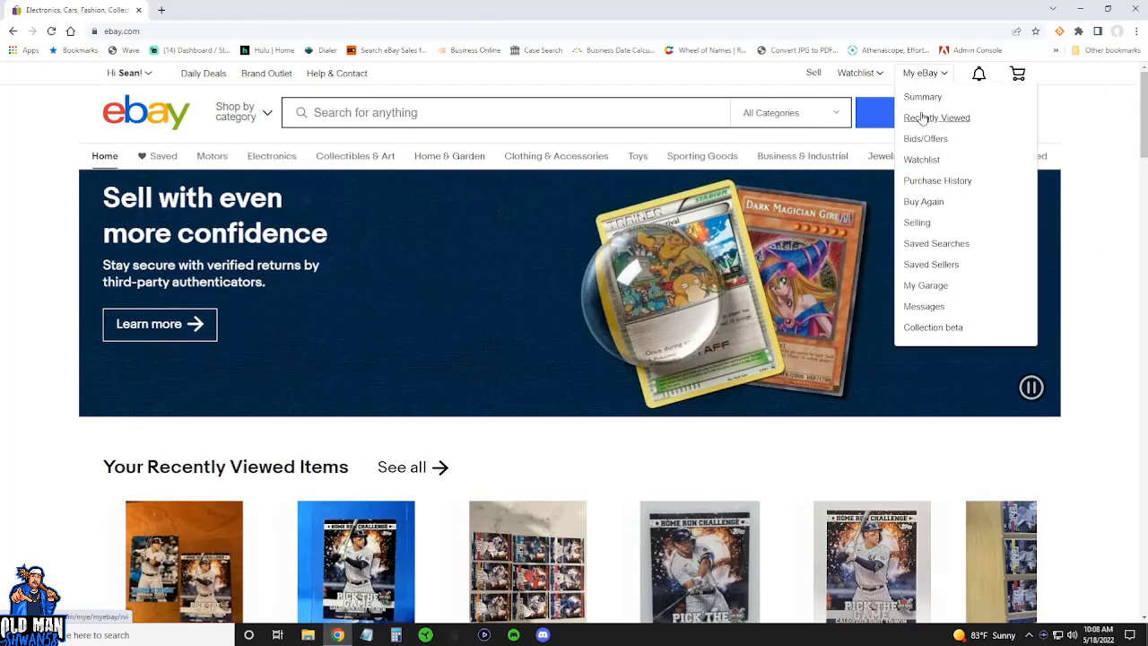
left_click(922, 96)
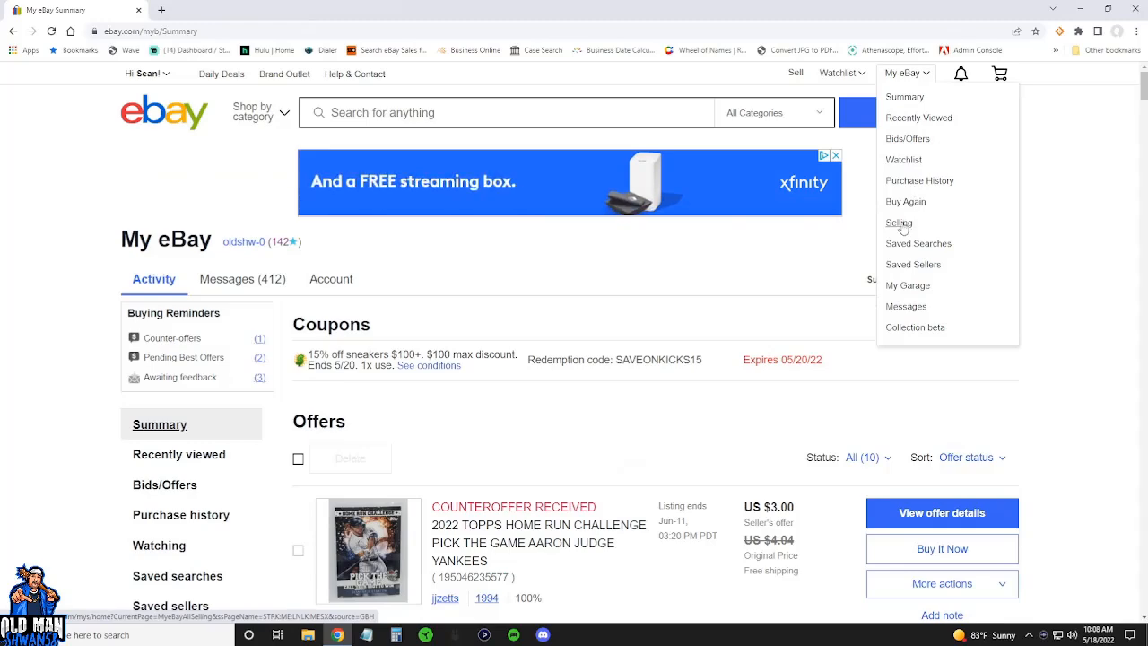
left_click(901, 223)
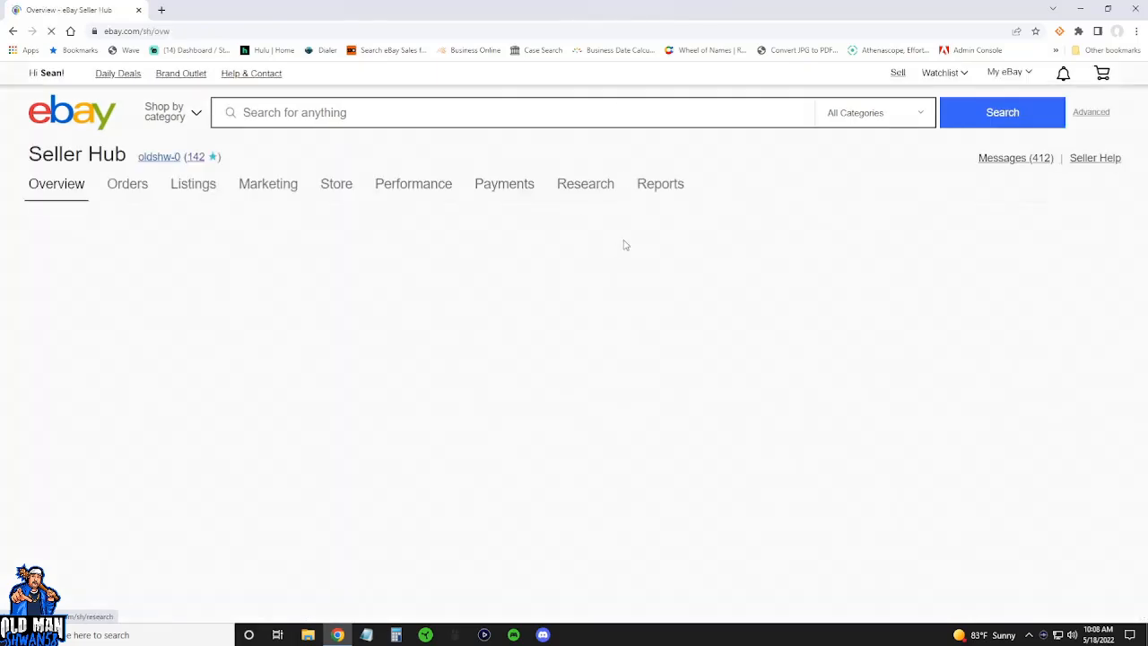
left_click(192, 184)
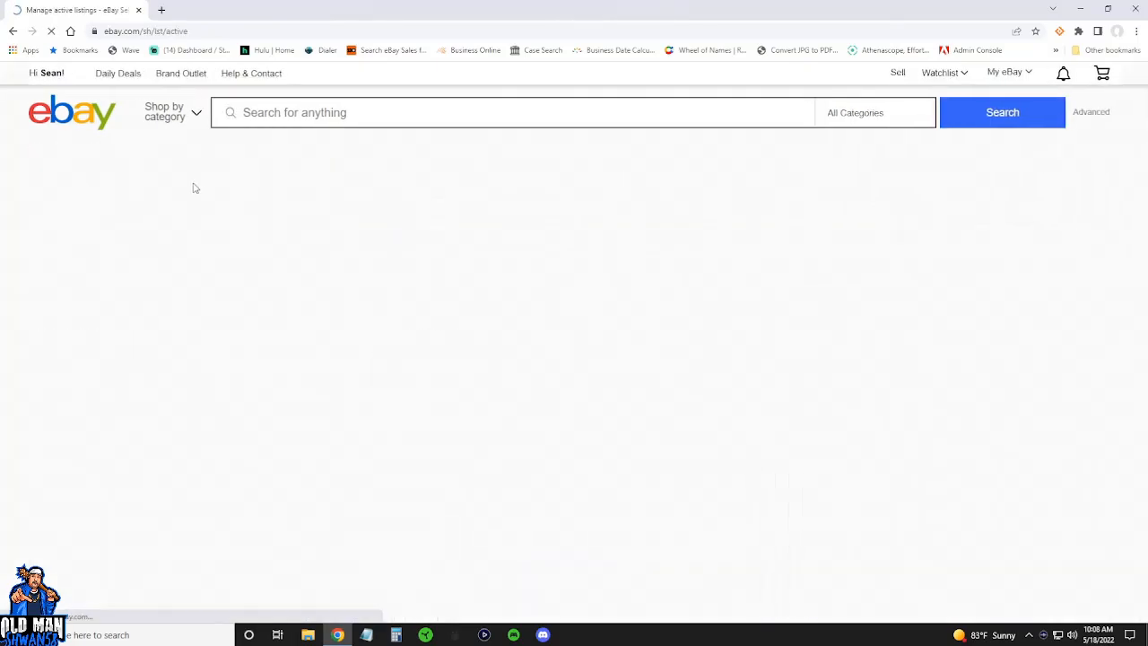
Find the active listing "2021 Panini Prizm Baseball Carolina Blue Wave Prizm Parallels-Pick Your Card" and open its item page to view the purchase options.
scroll(536, 218, "down", 5)
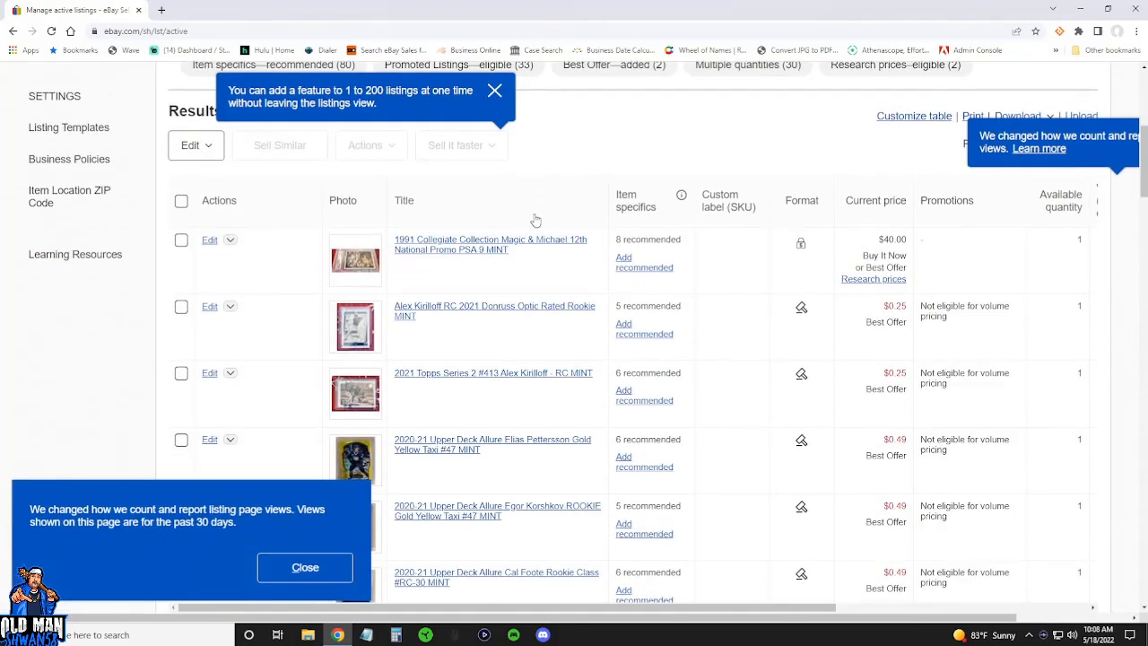
scroll(531, 220, "down", 1)
scroll(543, 184, "down", 3)
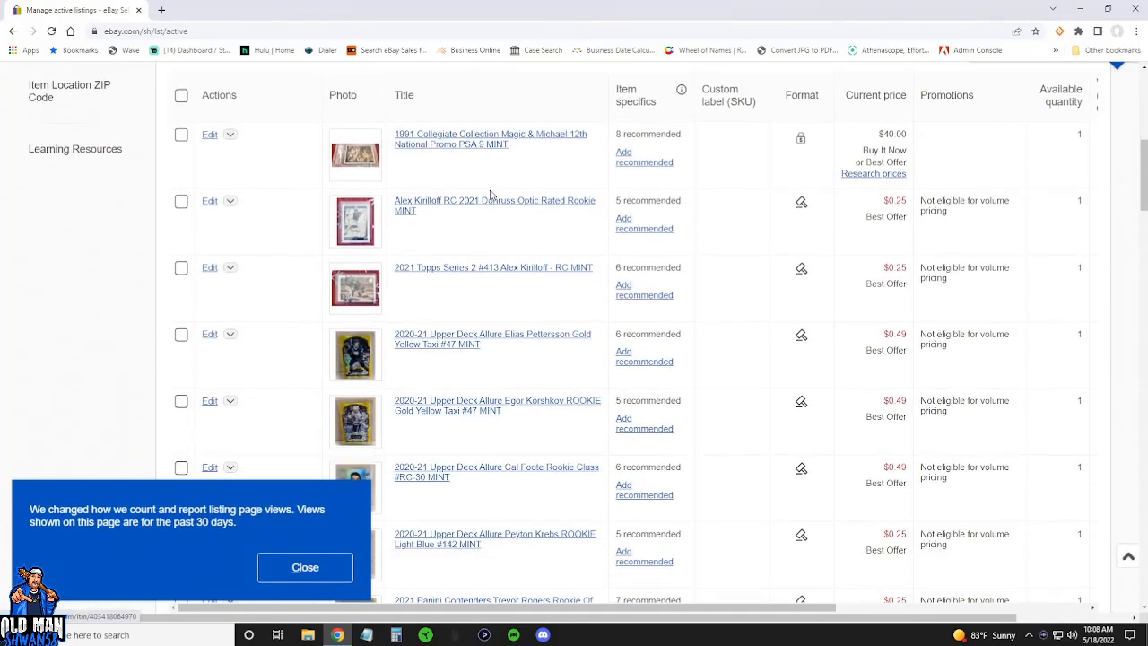
scroll(463, 195, "down", 8)
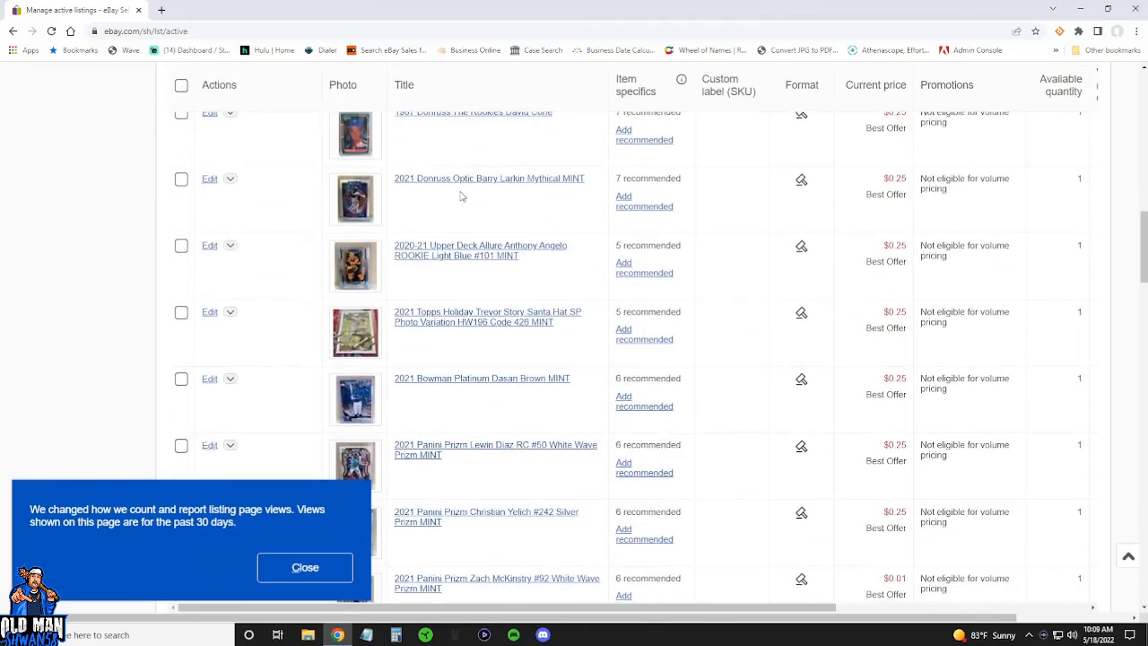
scroll(463, 196, "down", 4)
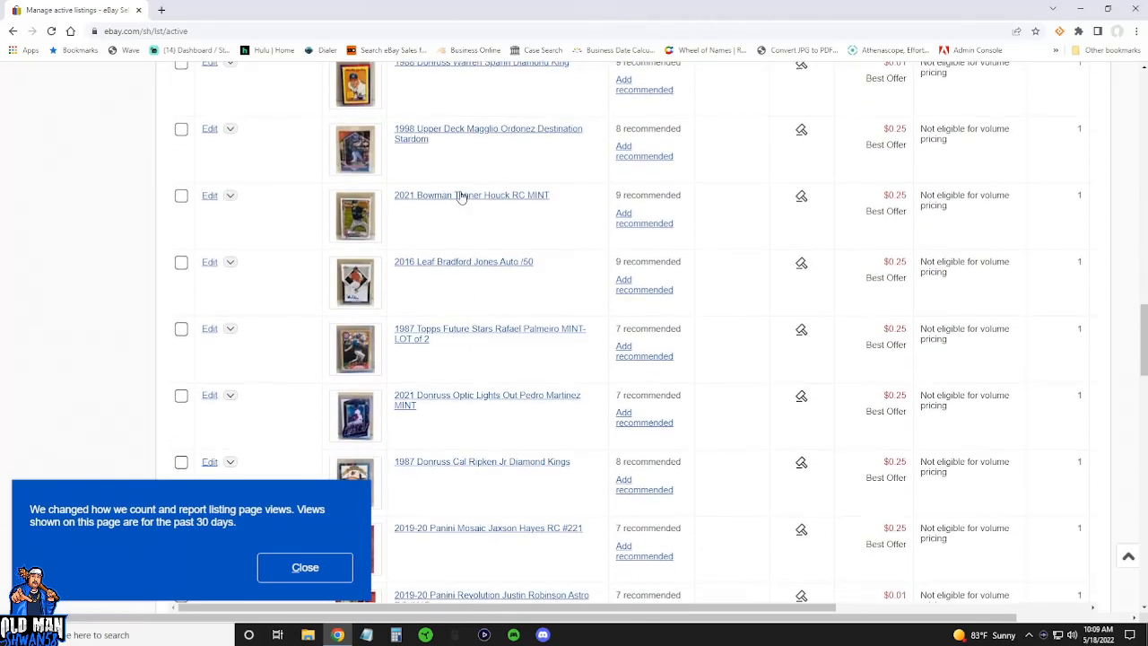
scroll(462, 196, "down", 16)
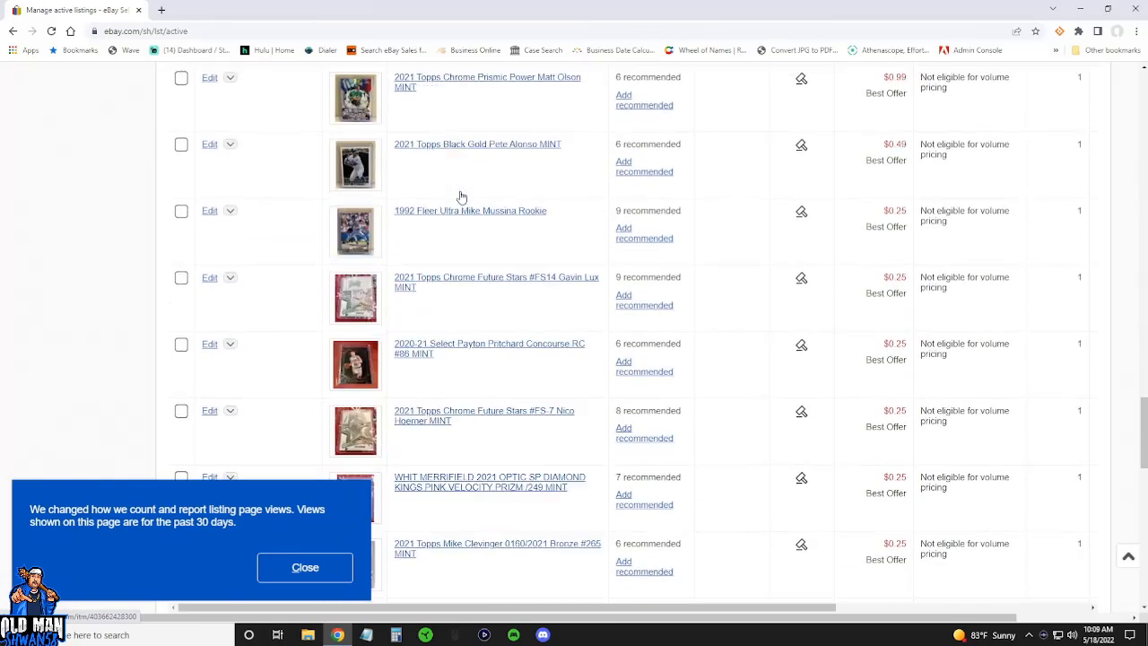
scroll(463, 197, "down", 10)
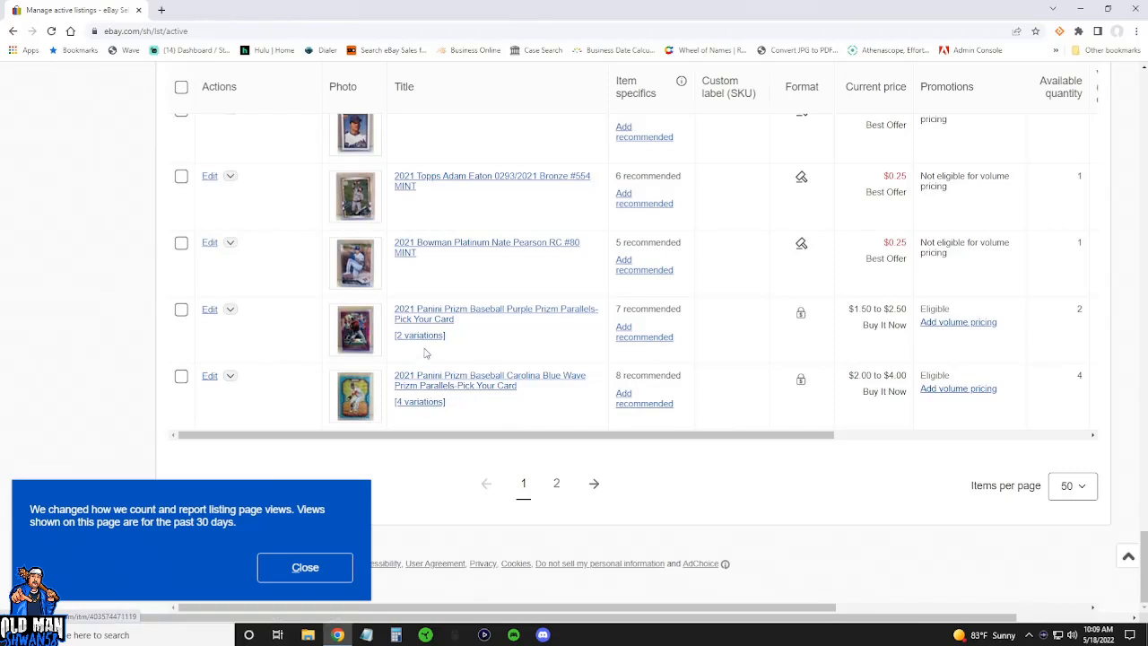
left_click(453, 386)
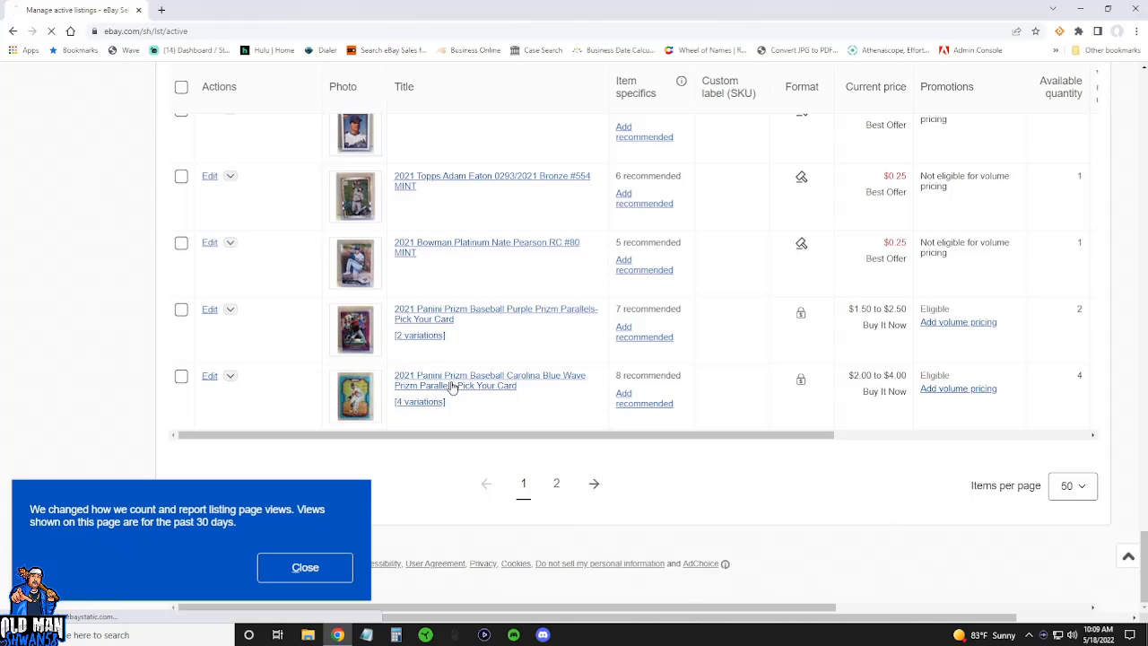
scroll(448, 334, "down", 2)
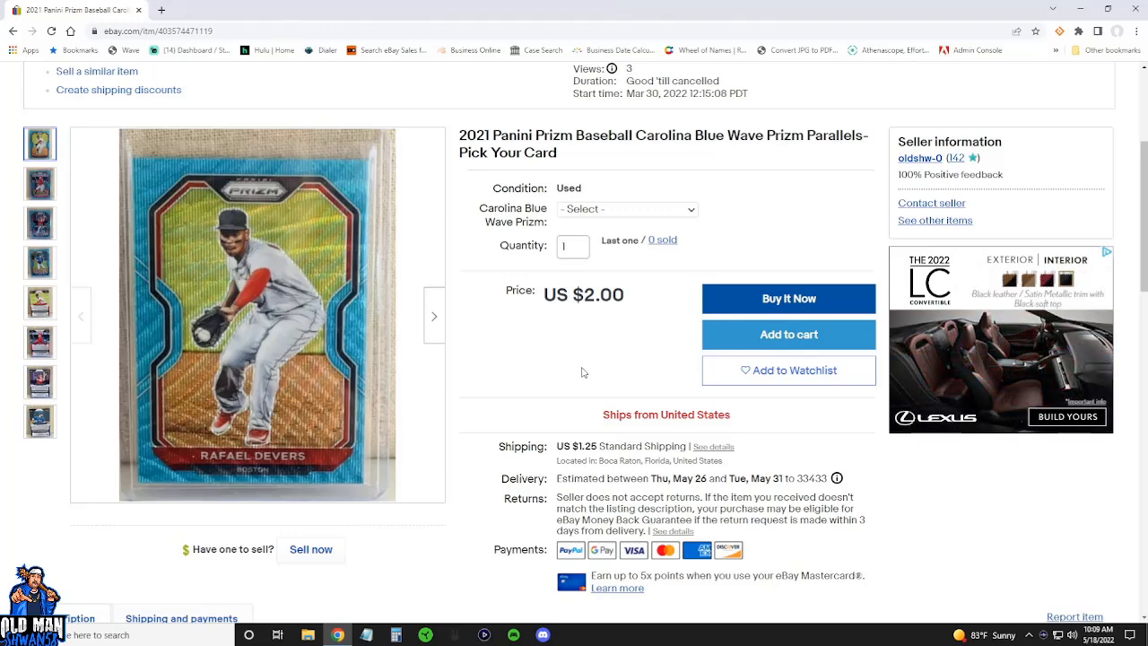
Look through all the listing's card photos, from the first front image to the last back image.
scroll(455, 306, "down", 1)
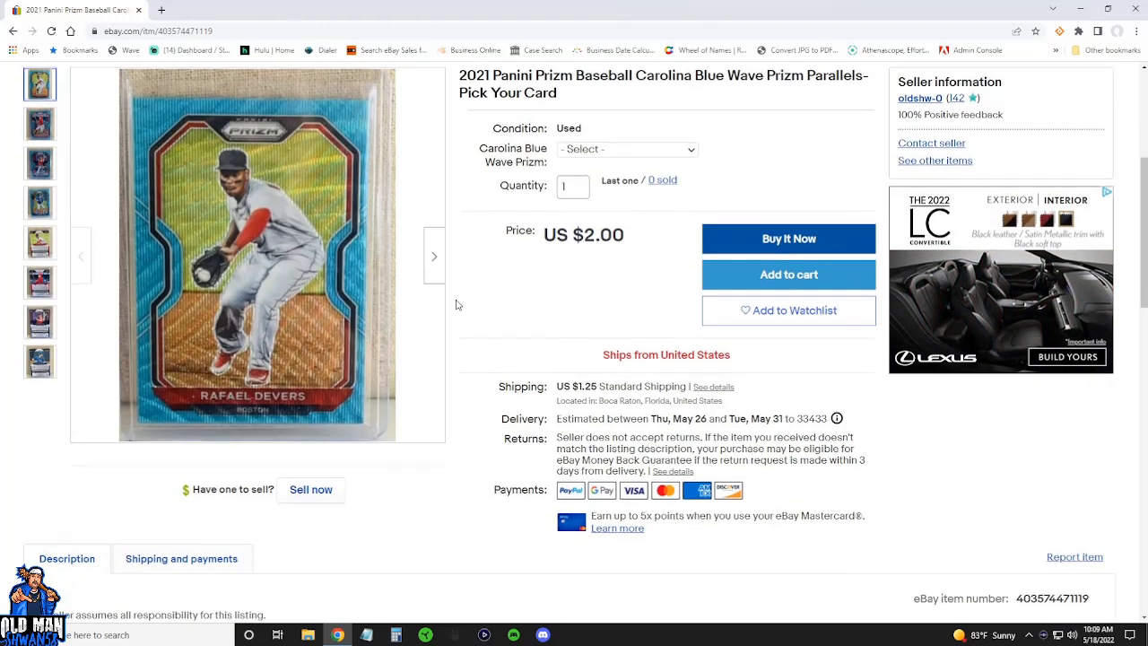
left_click(434, 258)
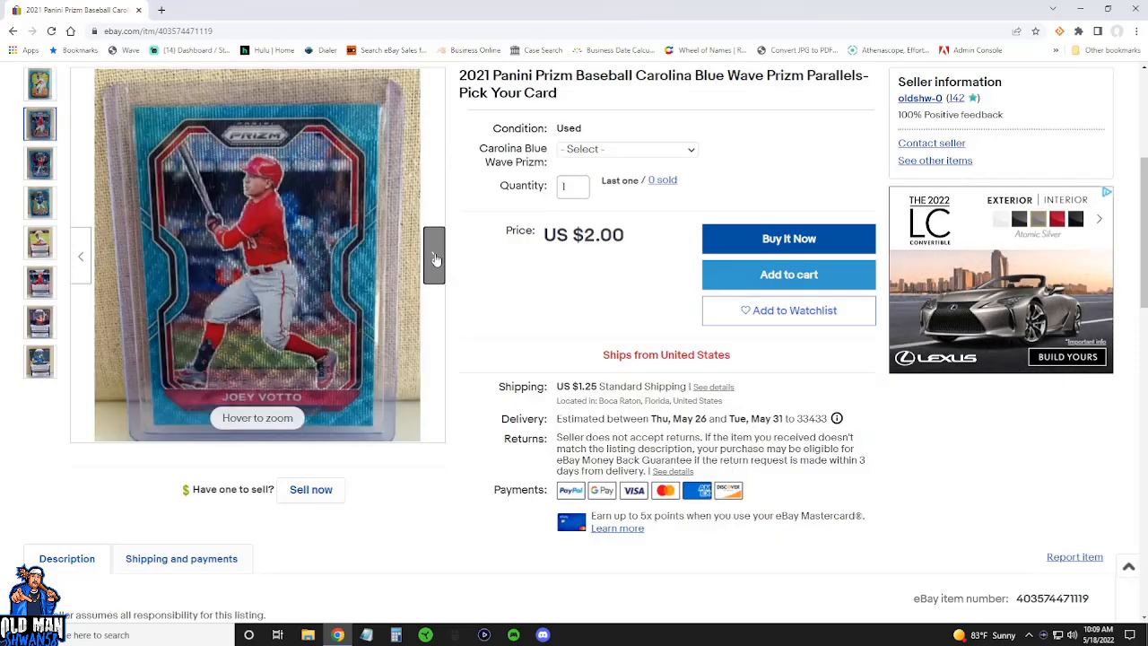
left_click(434, 259)
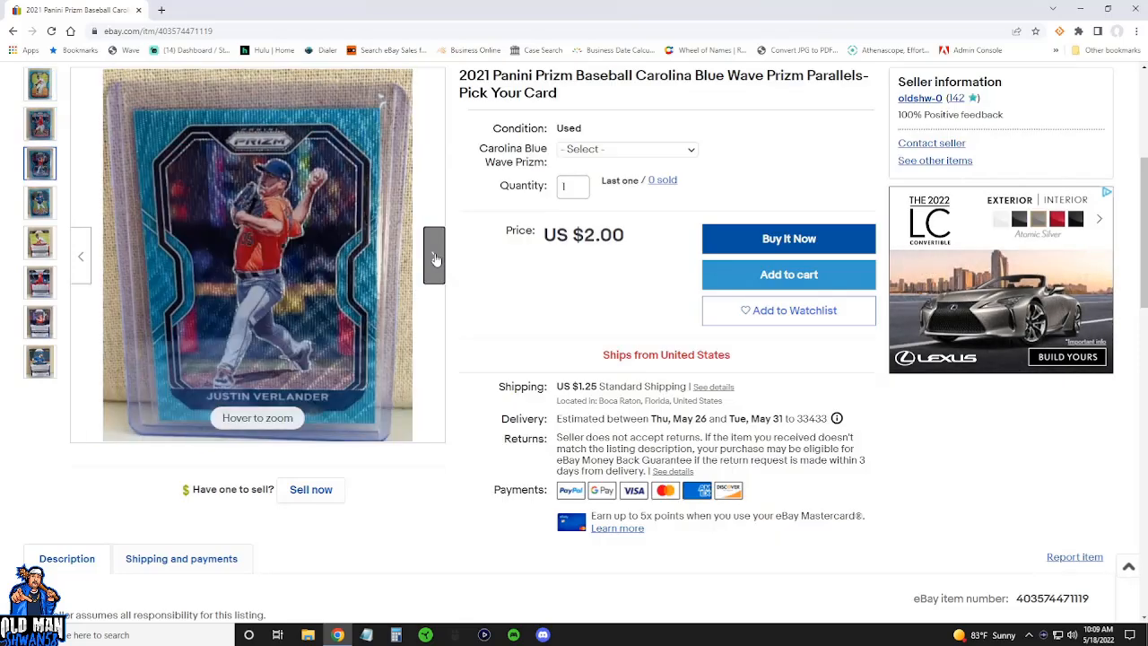
left_click(434, 259)
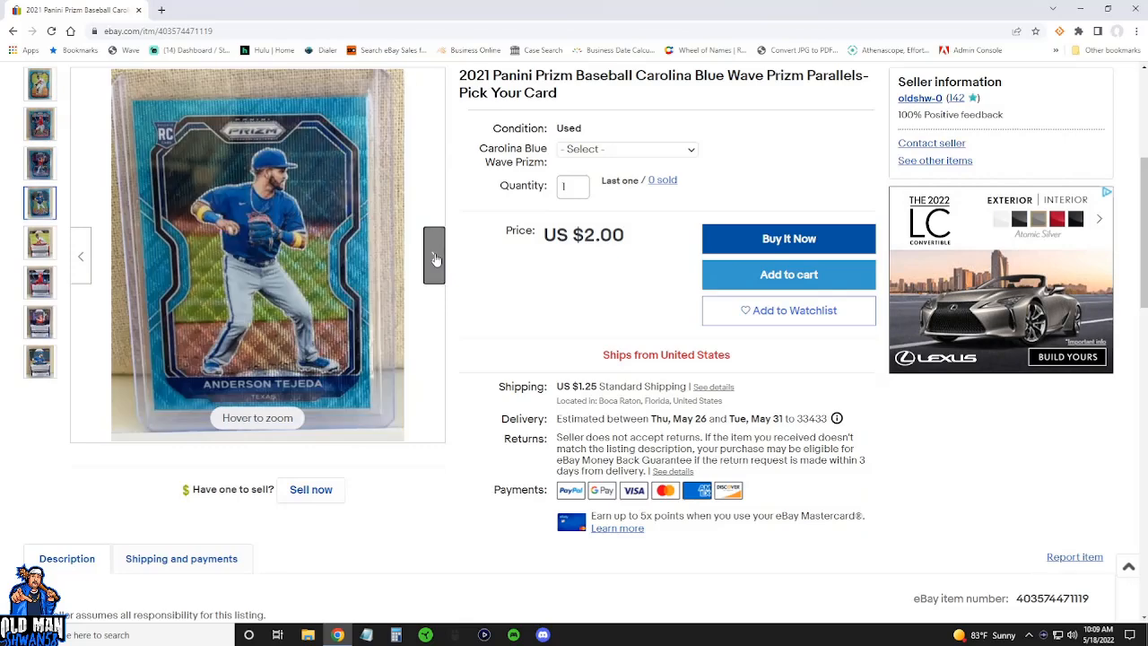
left_click(434, 258)
left_click(434, 258)
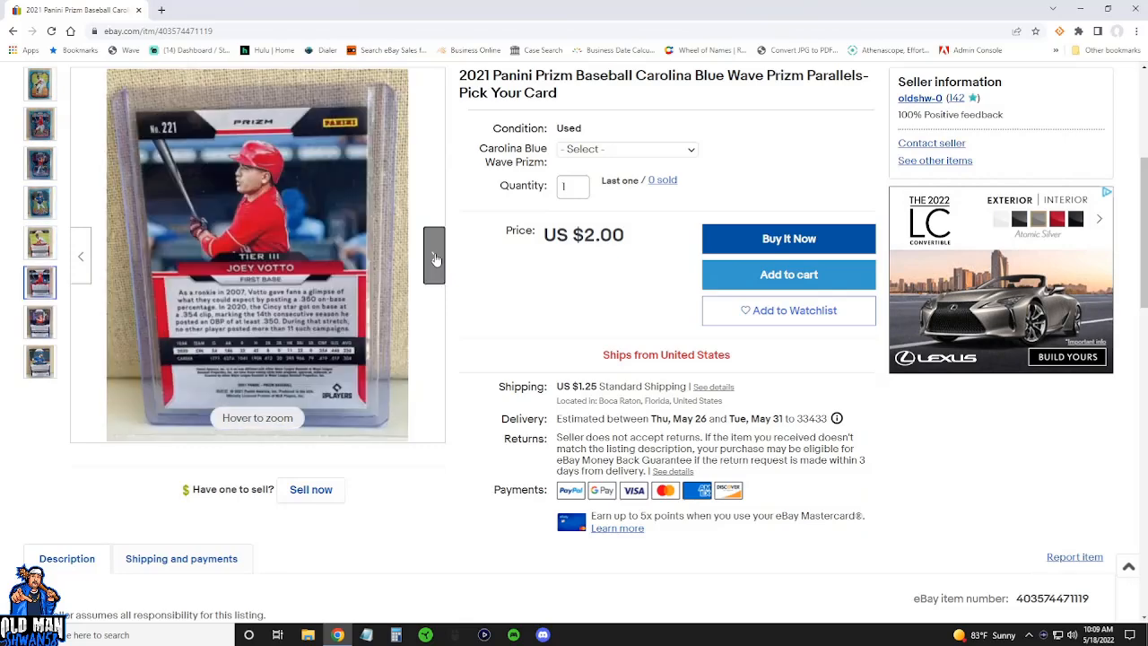
left_click(435, 258)
left_click(435, 258)
Review the listing's item specifics and description, and check which cards the Carolina Blue Wave Prizm variation offers without choosing one.
scroll(508, 275, "down", 15)
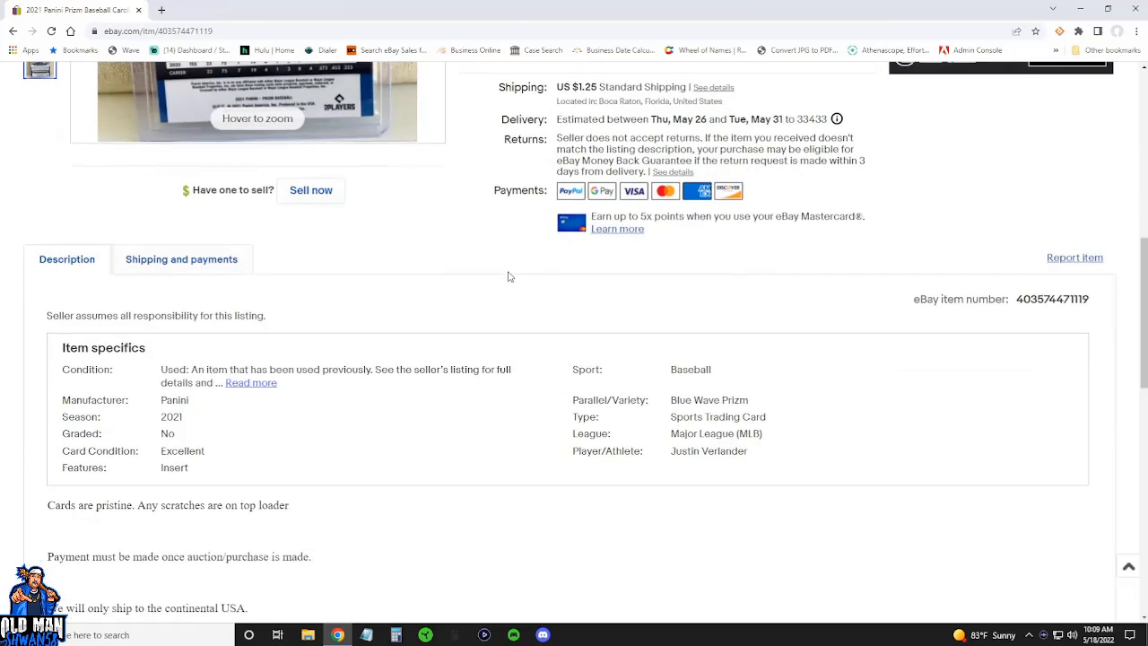
scroll(508, 276, "down", 3)
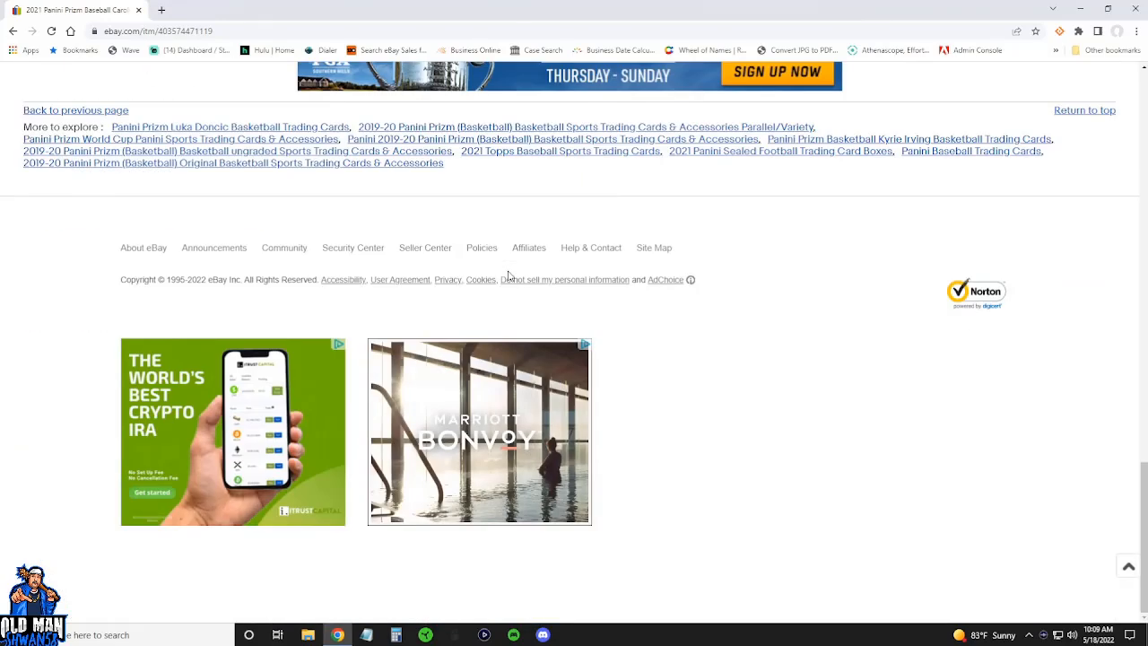
scroll(508, 276, "up", 12)
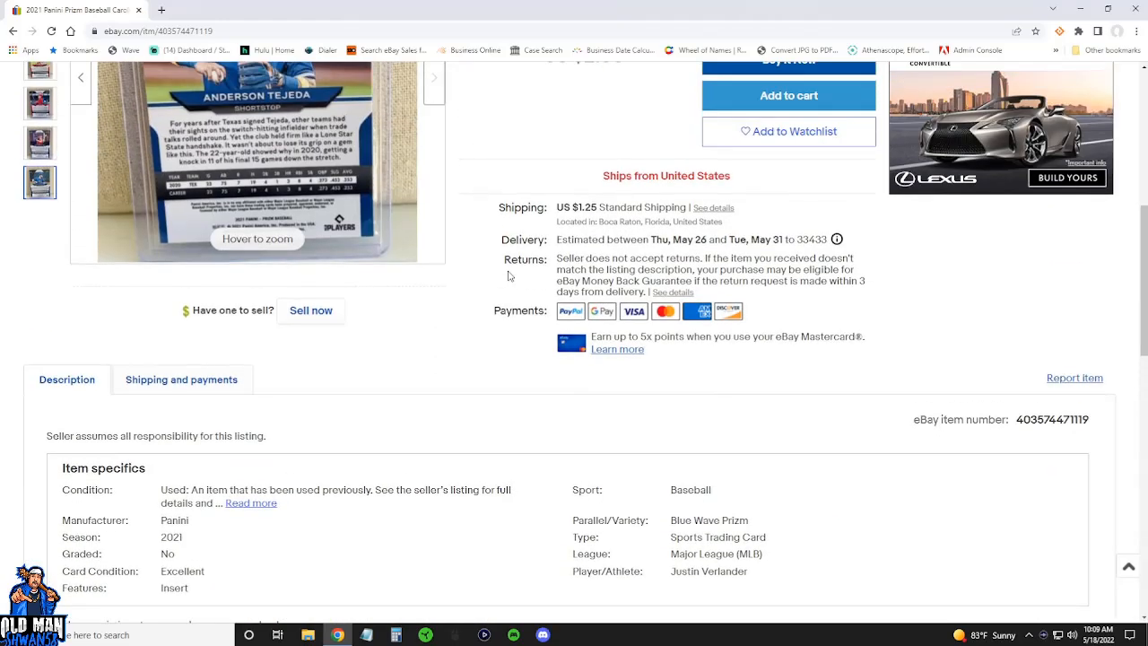
scroll(507, 275, "up", 2)
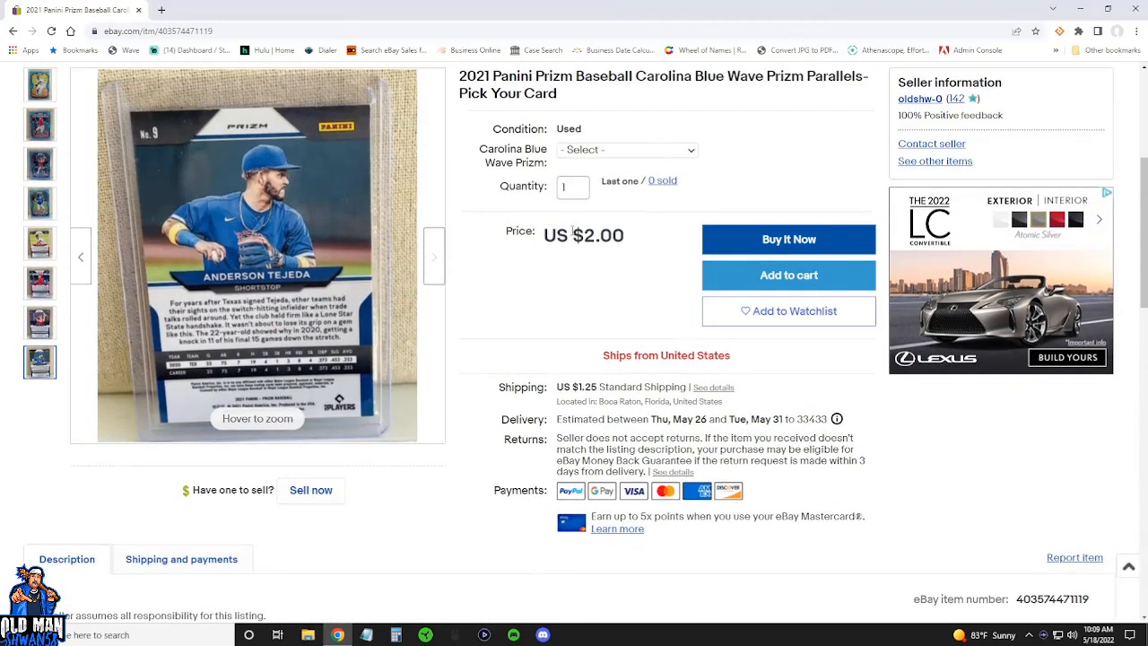
left_click(629, 154)
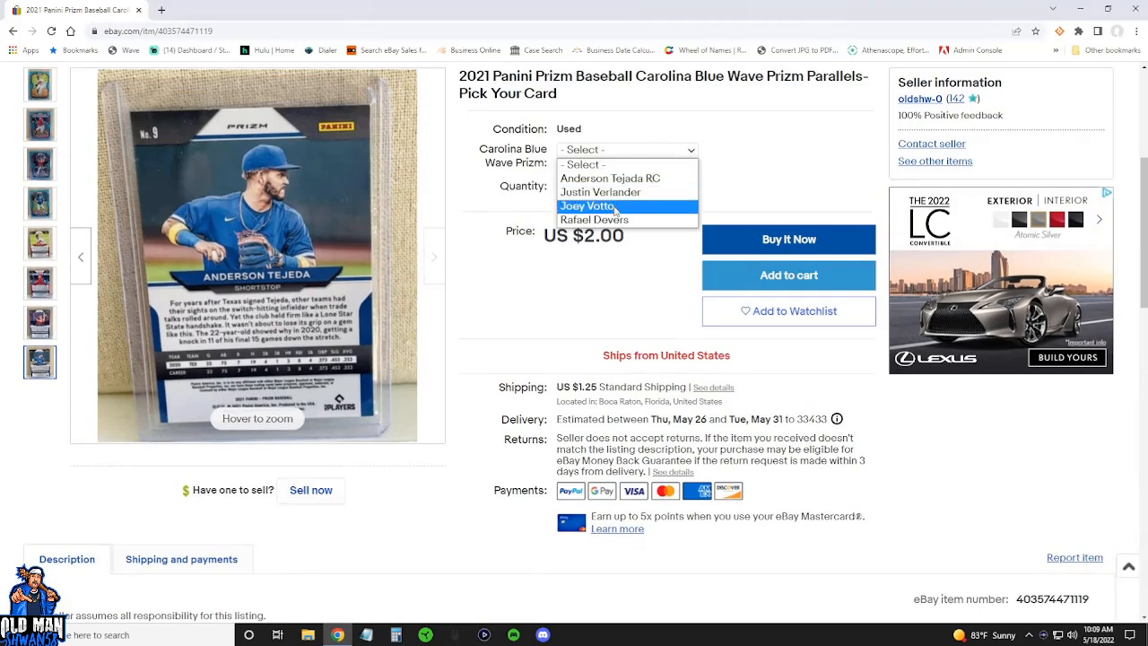
left_click(251, 235)
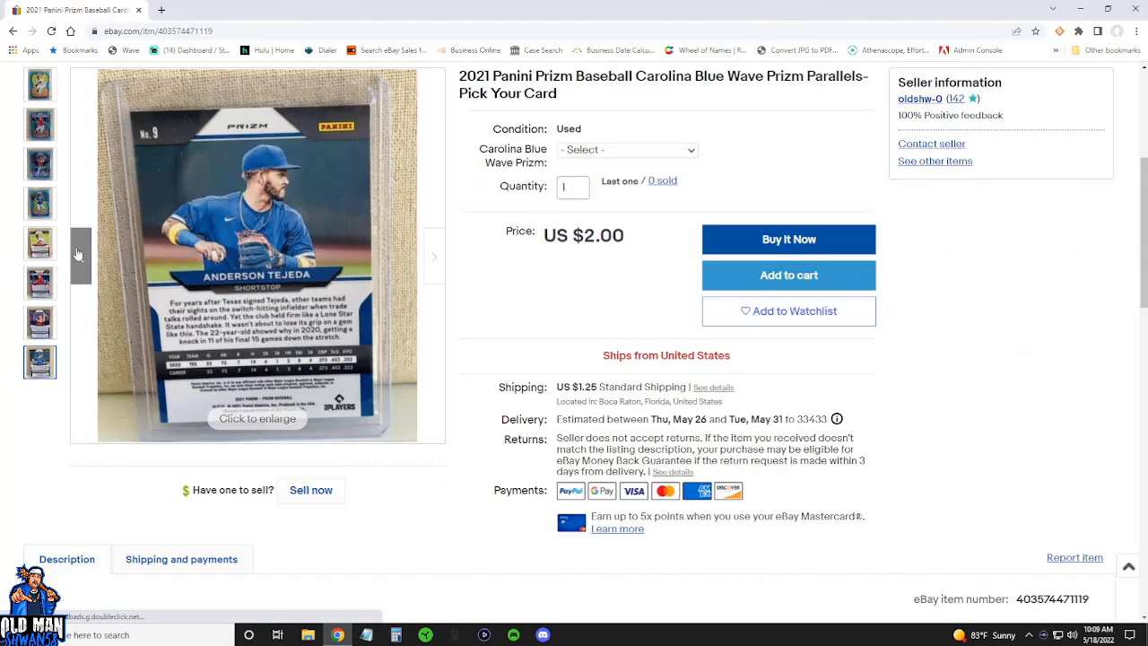
Go back through the card photos to the first image in the listing's gallery.
left_click(81, 256)
left_click(81, 257)
left_click(83, 257)
left_click(83, 256)
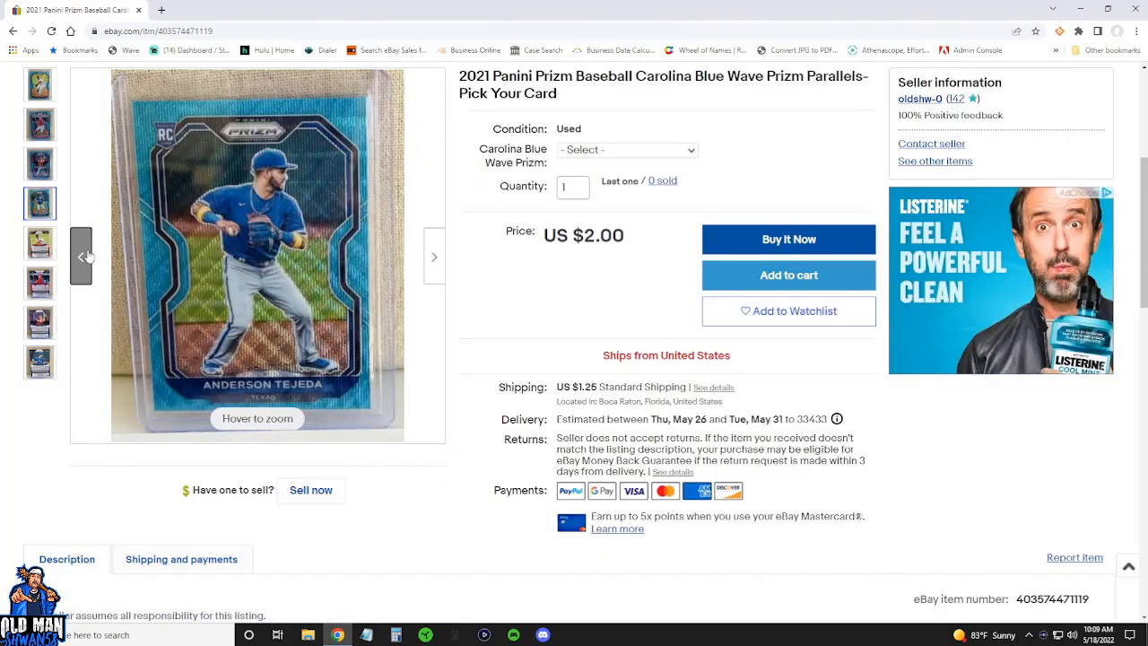
left_click(85, 258)
left_click(81, 256)
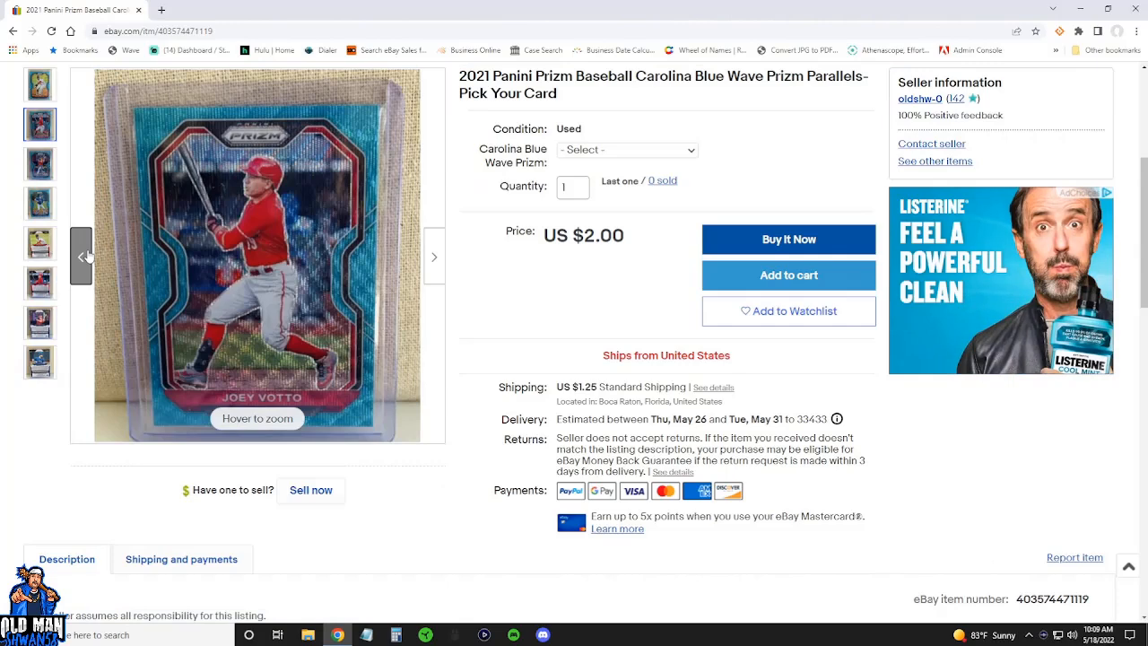
left_click(83, 257)
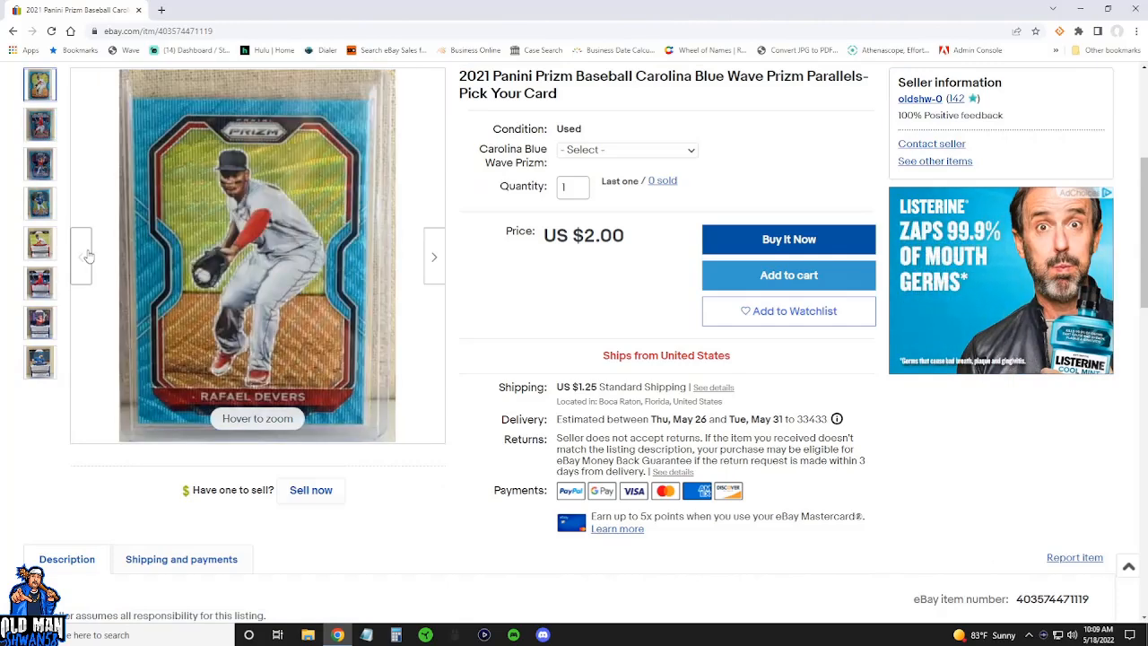